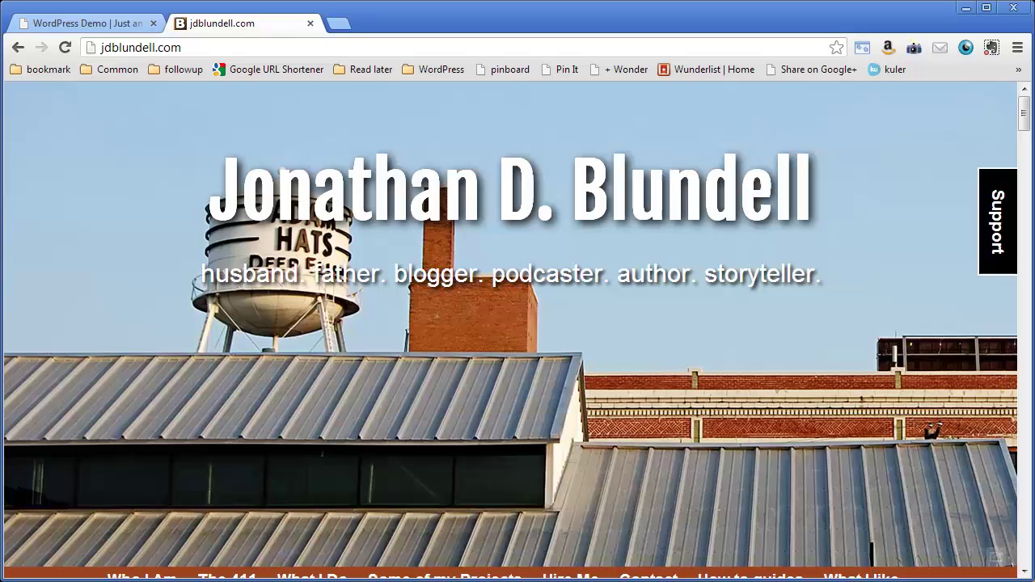
Step: Switch to the WordPress Demo tab showing its home page at localhost/wpdemo
left_click(95, 26)
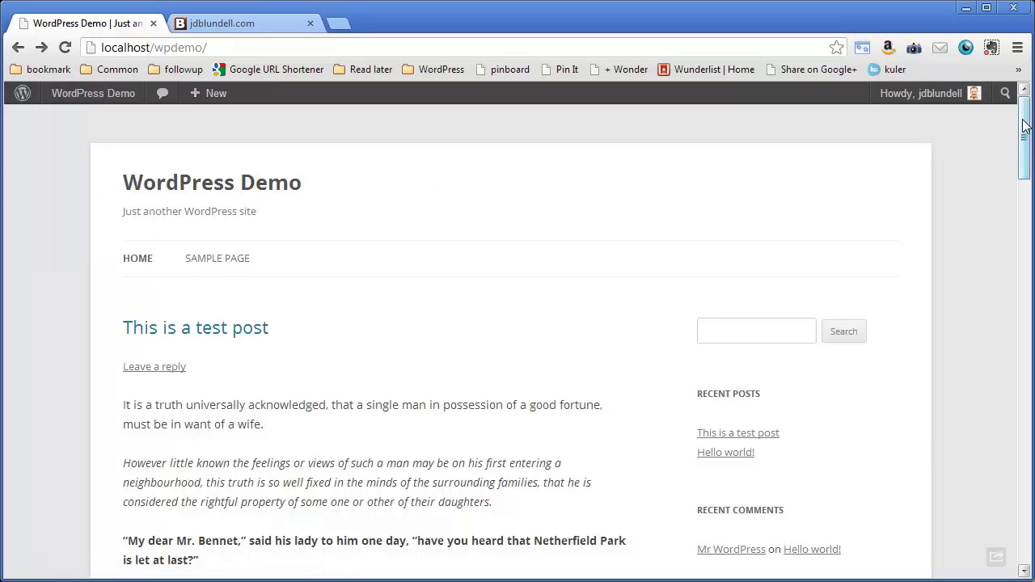
left_click_drag(1024, 125, 1024, 511)
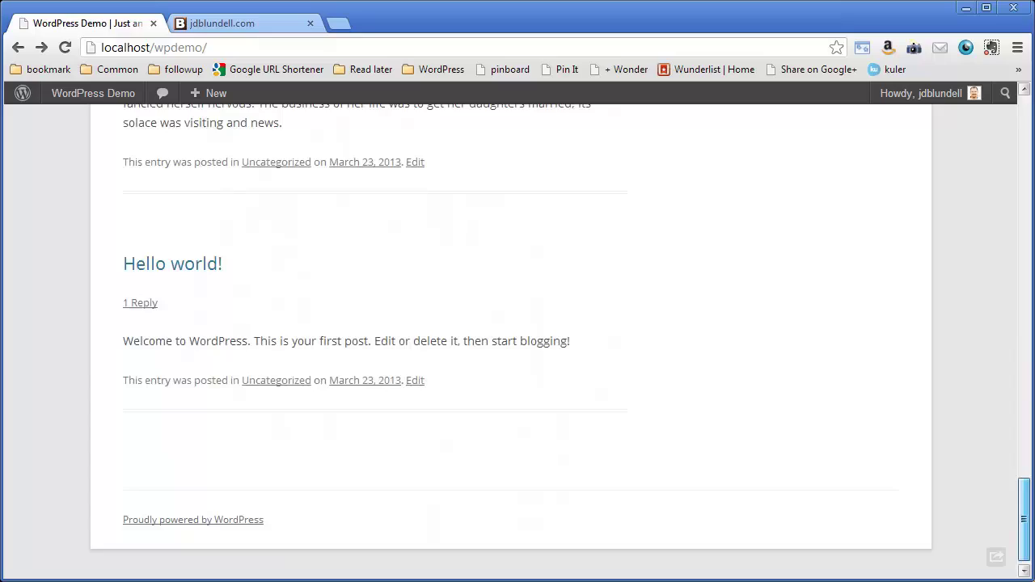
left_click_drag(1023, 512, 1027, 120)
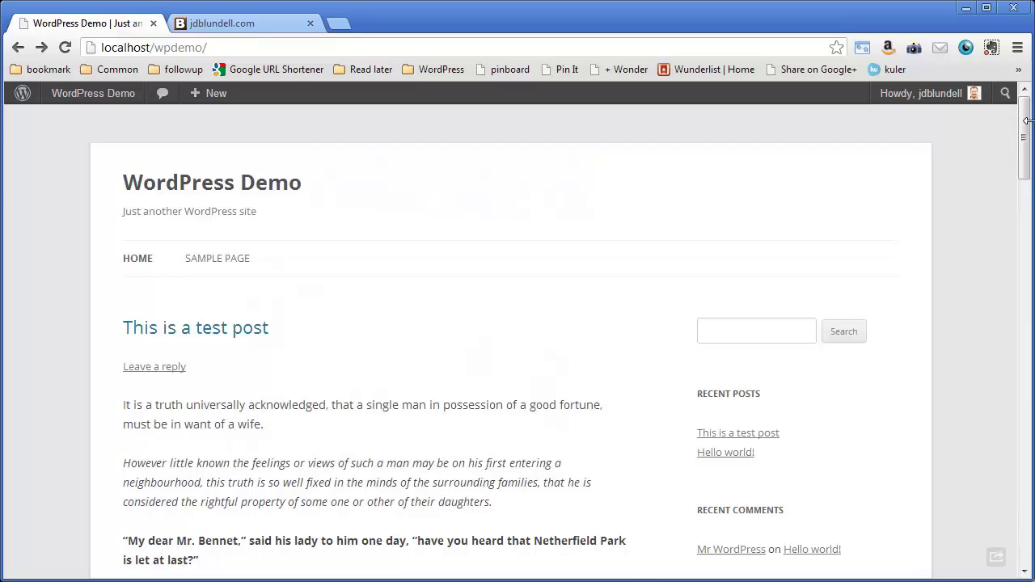
scroll(279, 453, "down", 3)
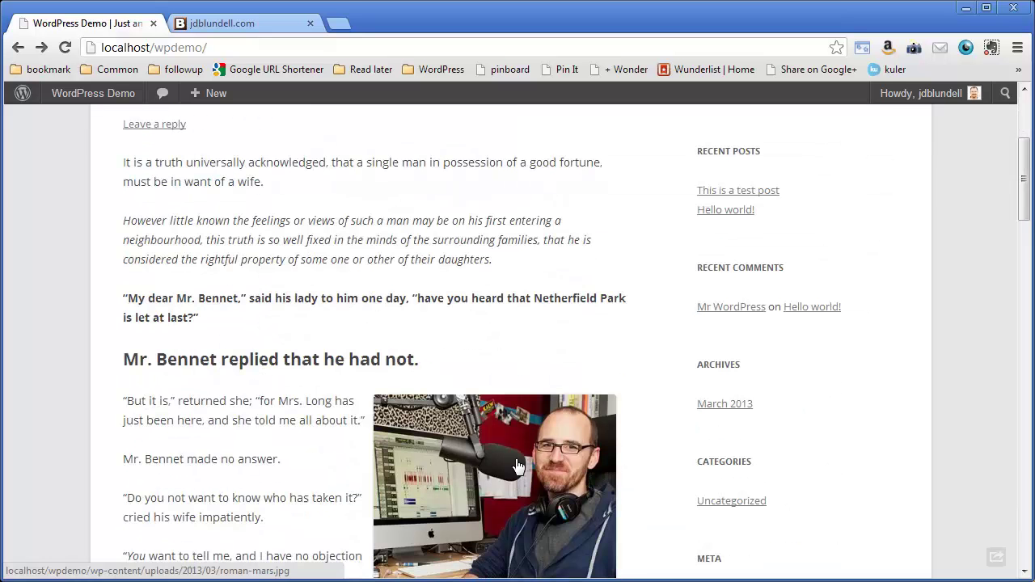
scroll(275, 372, "down", 1)
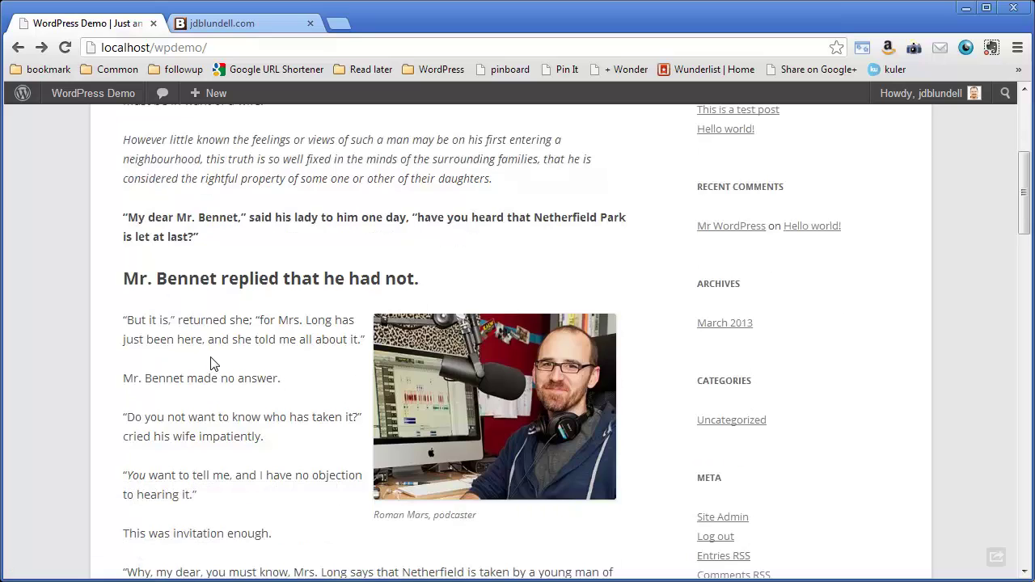
left_click(489, 377)
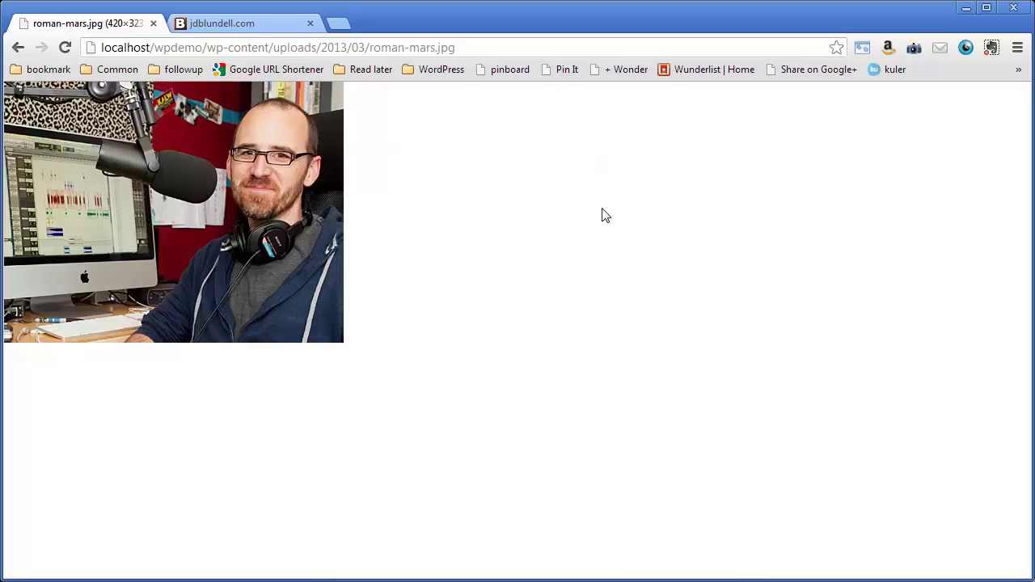
left_click_drag(169, 47, 89, 47)
left_click(563, 286)
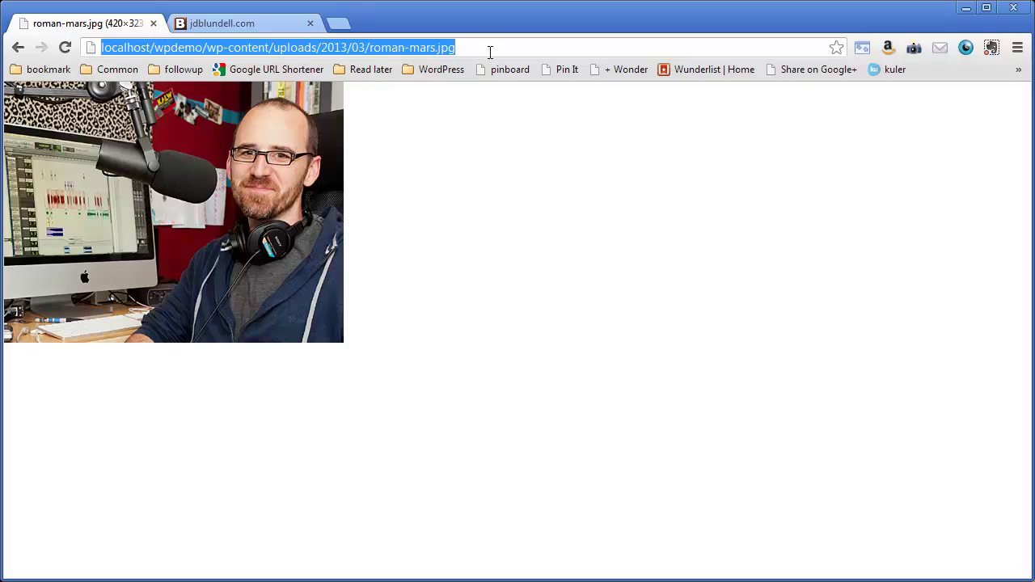
left_click(16, 50)
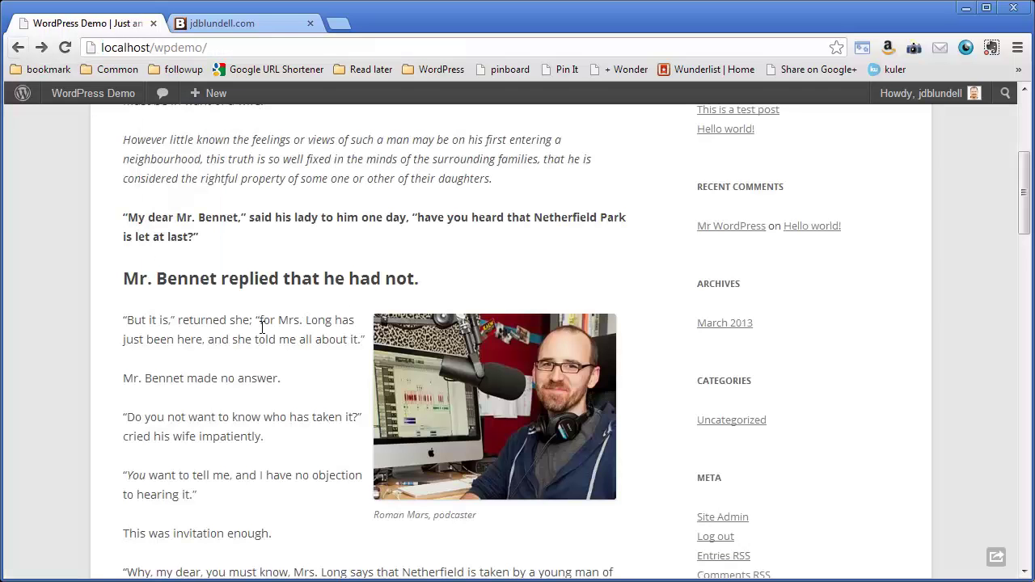
Step: Log out via the Howdy account menu and return to the WordPress Demo home page
scroll(261, 330, "down", 2)
scroll(405, 364, "up", 1)
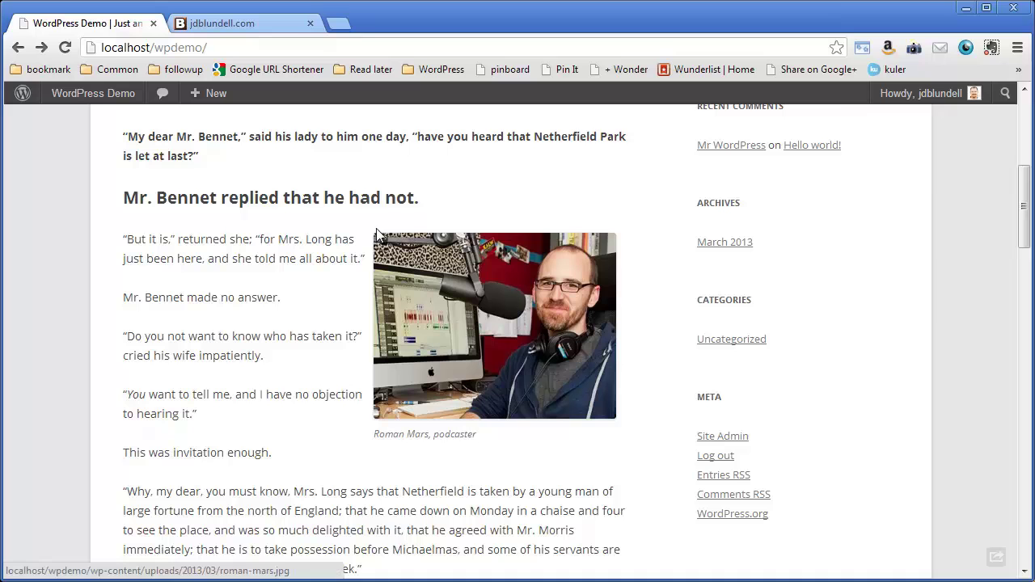
mouse_move(938, 93)
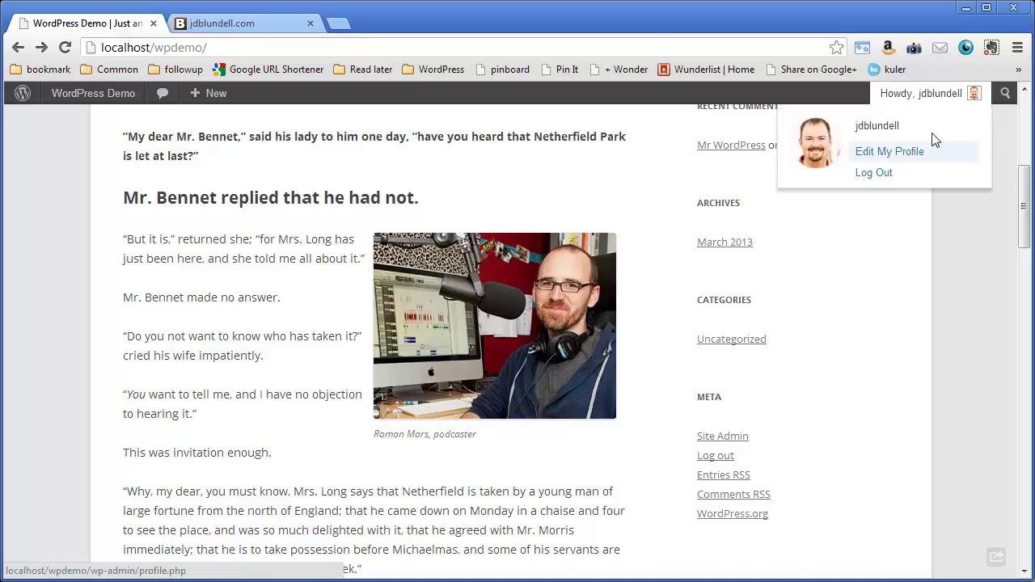
left_click(878, 174)
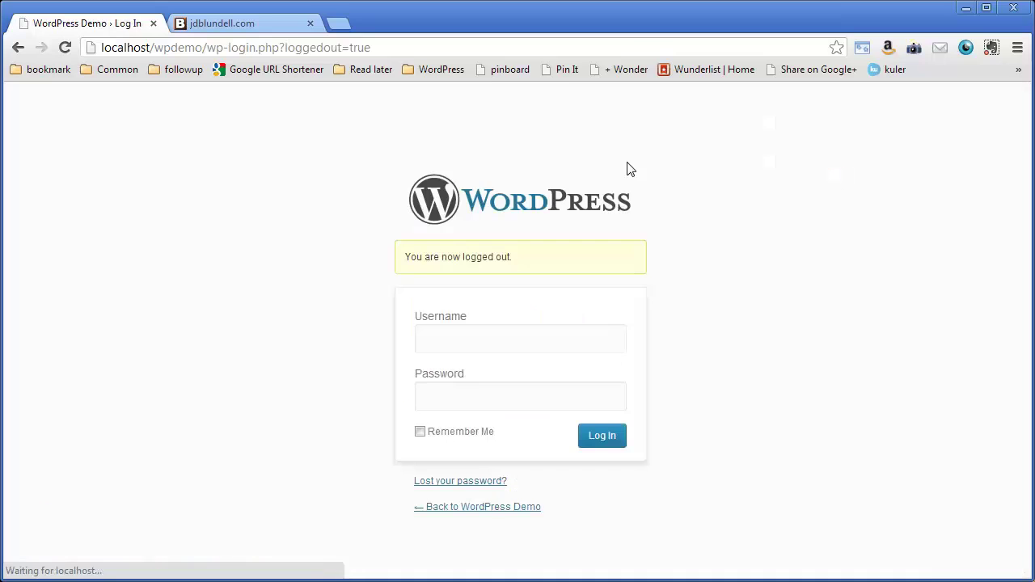
left_click(469, 510)
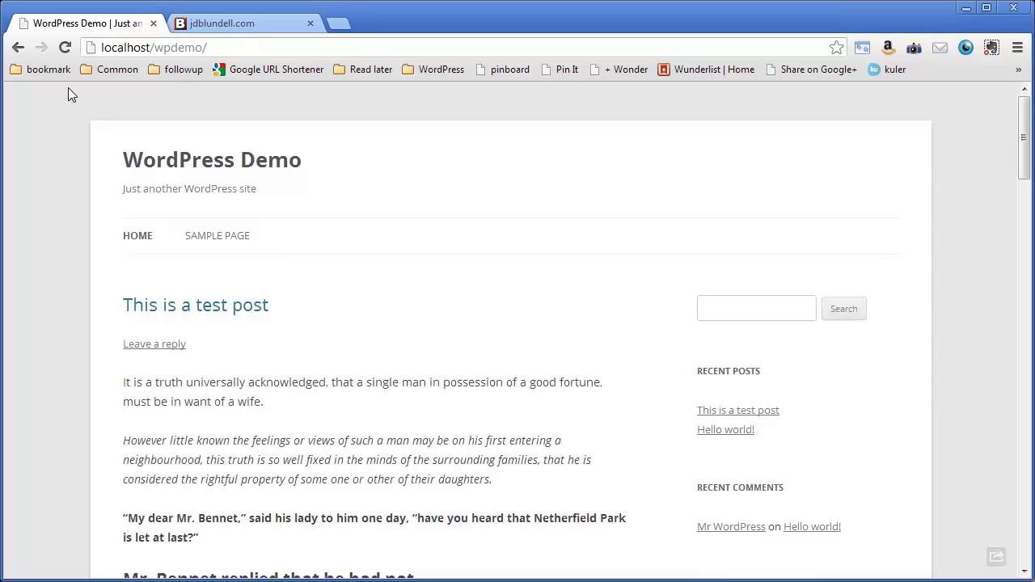
Step: Go to the site's /wp-admin address and log in with the admin username and password
left_click(239, 47)
key("End")
type("wp-admin")
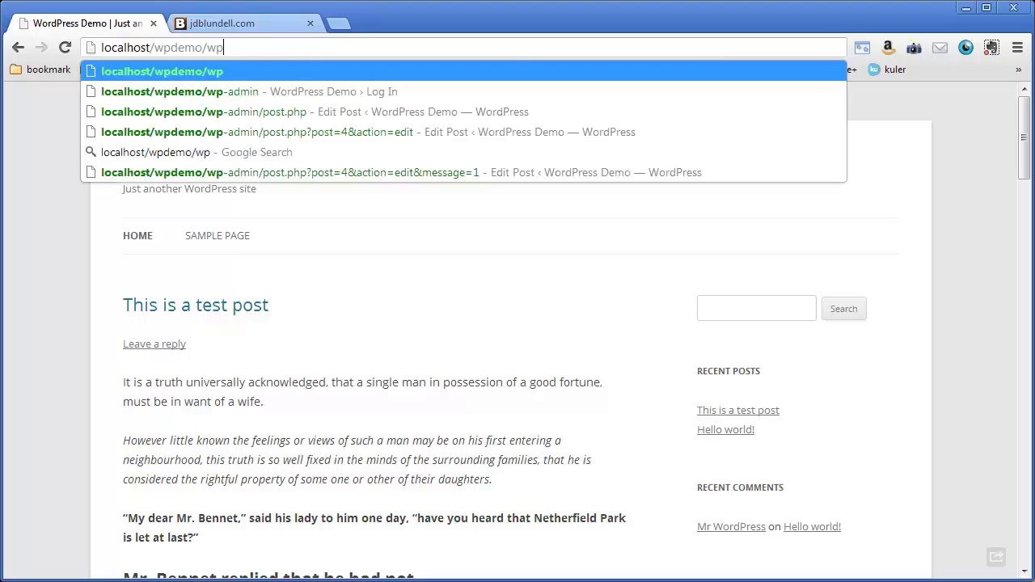
key("Return")
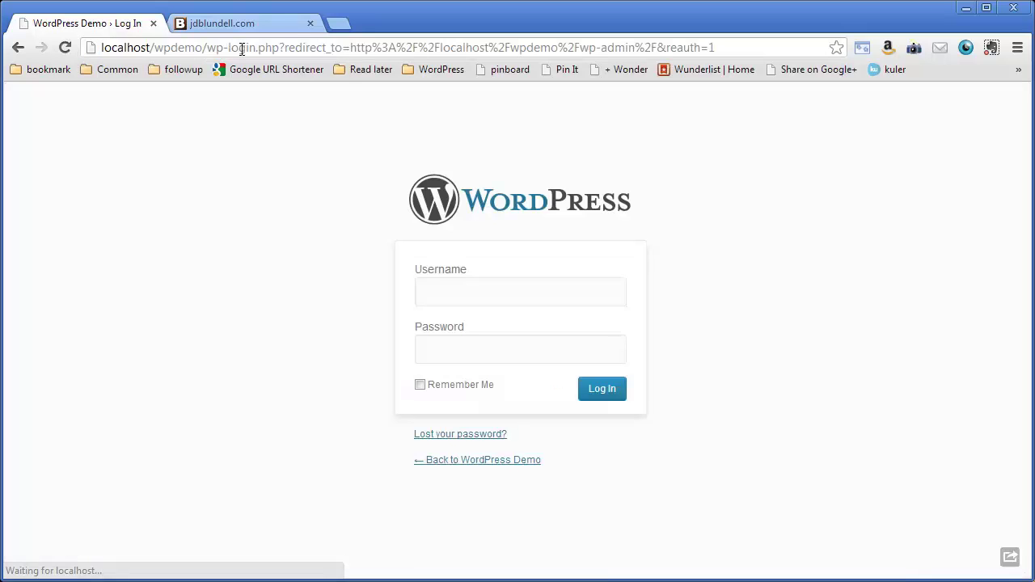
type("jdblund")
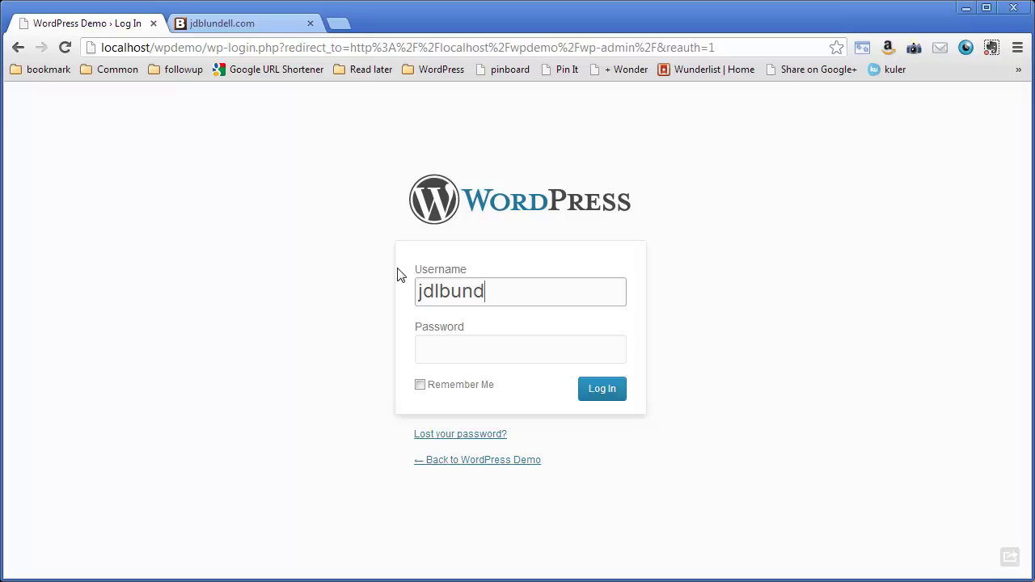
key("BackSpace")
key("BackSpace")
key("BackSpace")
key("BackSpace")
key("BackSpace")
type("blundell")
key("Tab")
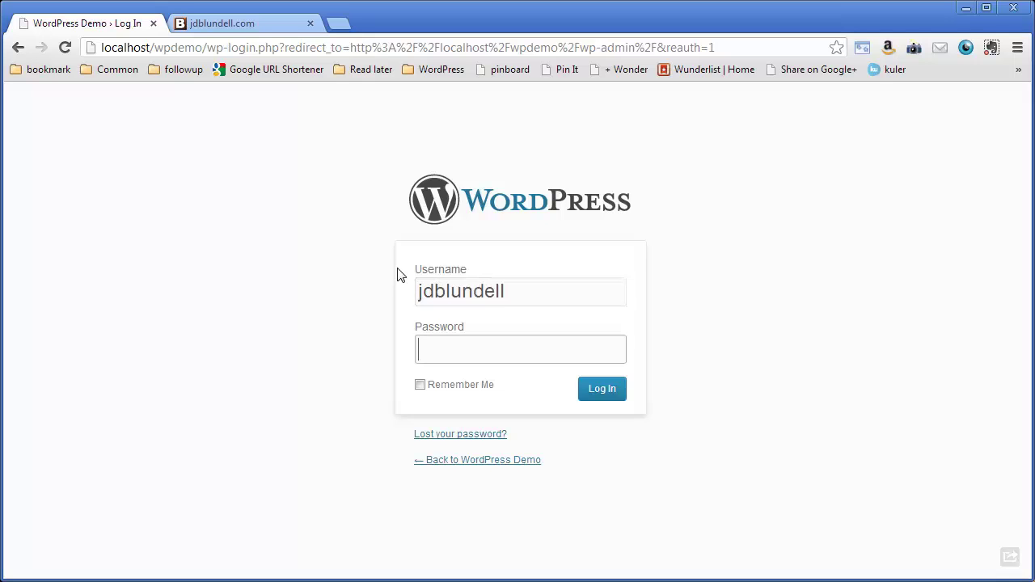
type("*********")
key("Return")
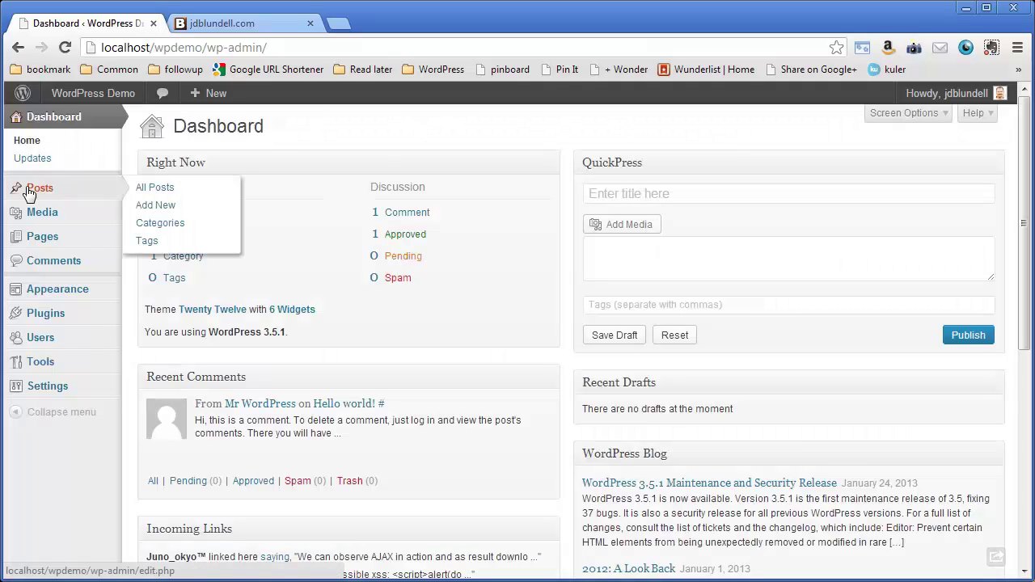
Step: Open 'This is a test post' from All Posts in the post editor
left_click(143, 193)
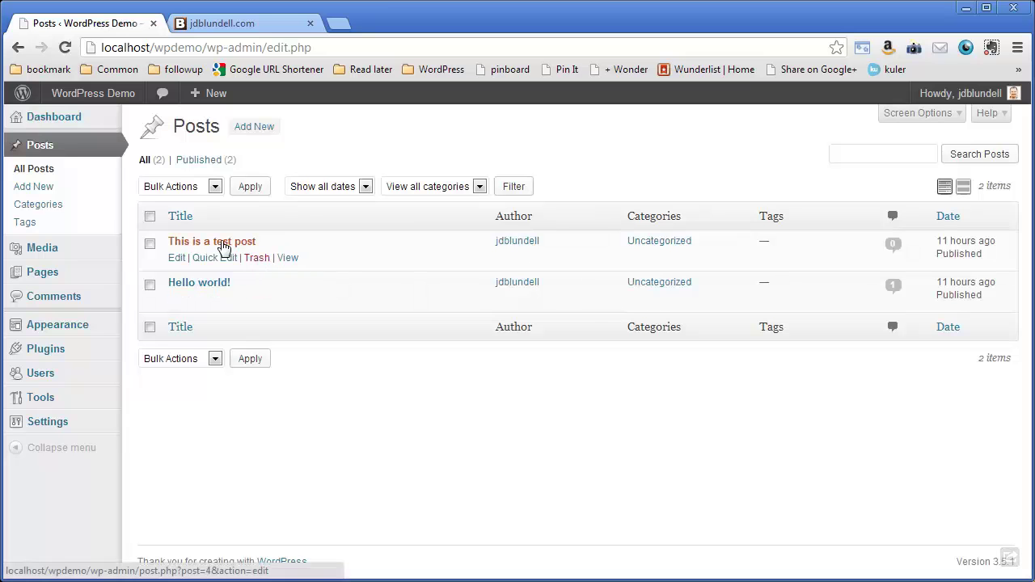
left_click(219, 241)
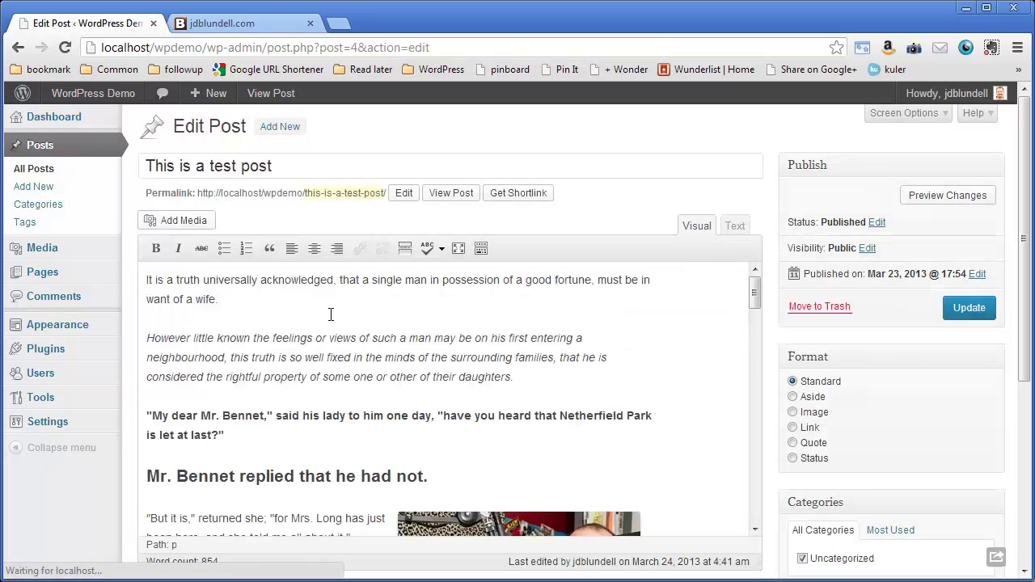
left_click_drag(752, 275, 755, 314)
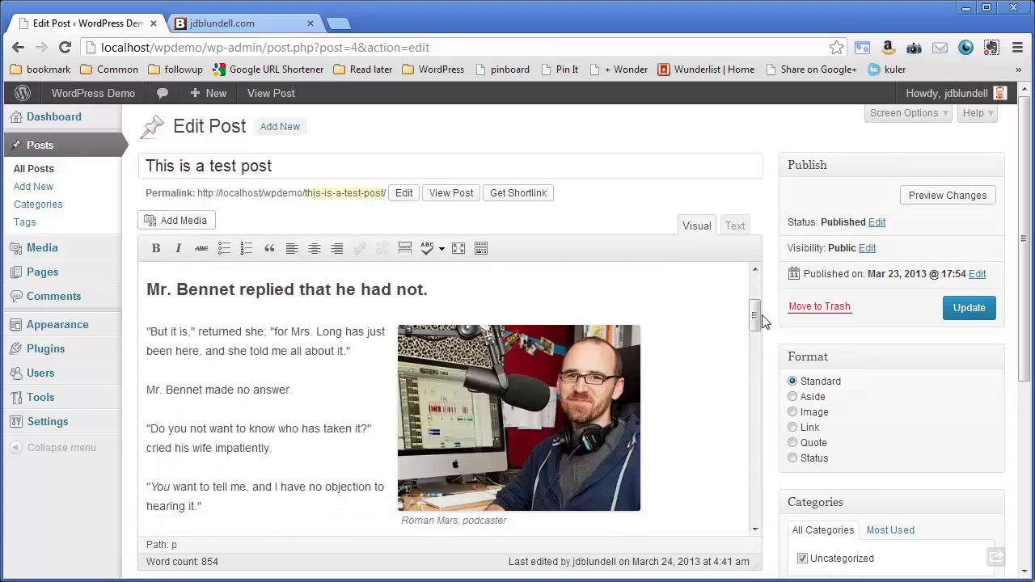
Step: Delete the captioned photo from the test post in the Visual editor
left_click(455, 378)
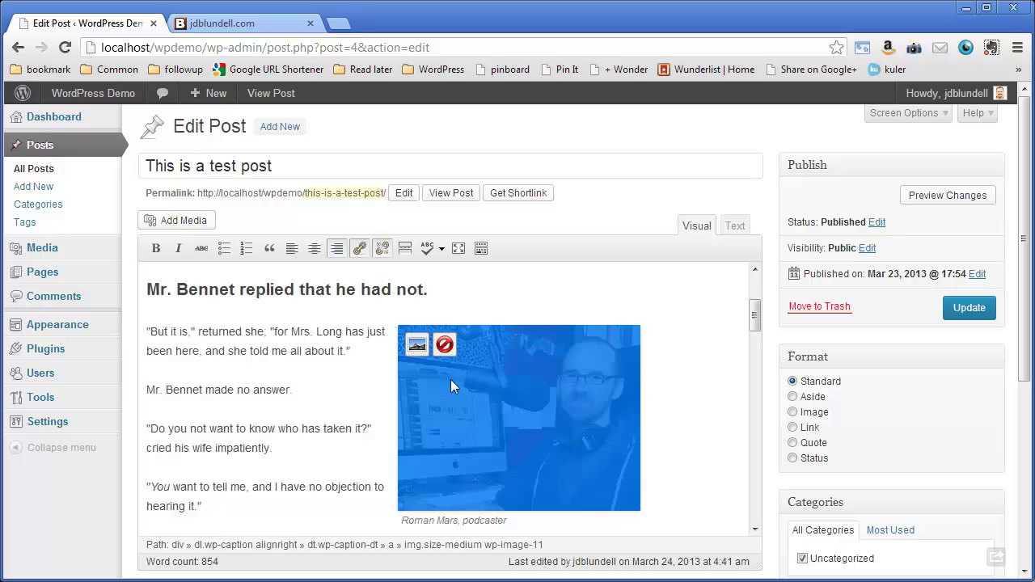
left_click(445, 345)
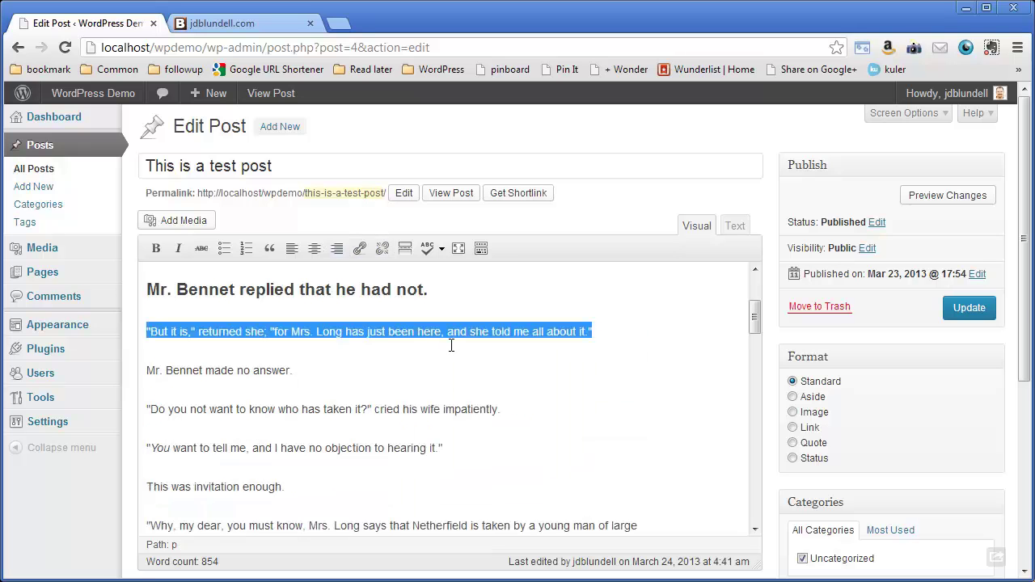
left_click(454, 410)
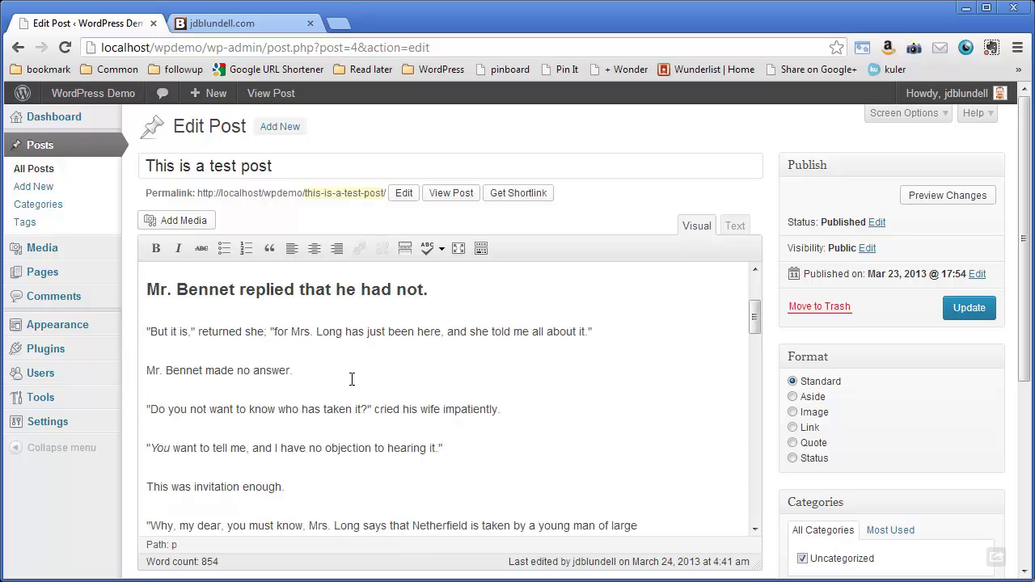
Step: Upload girl-doing-hair.jpg from the desktop into the media library
left_click(181, 220)
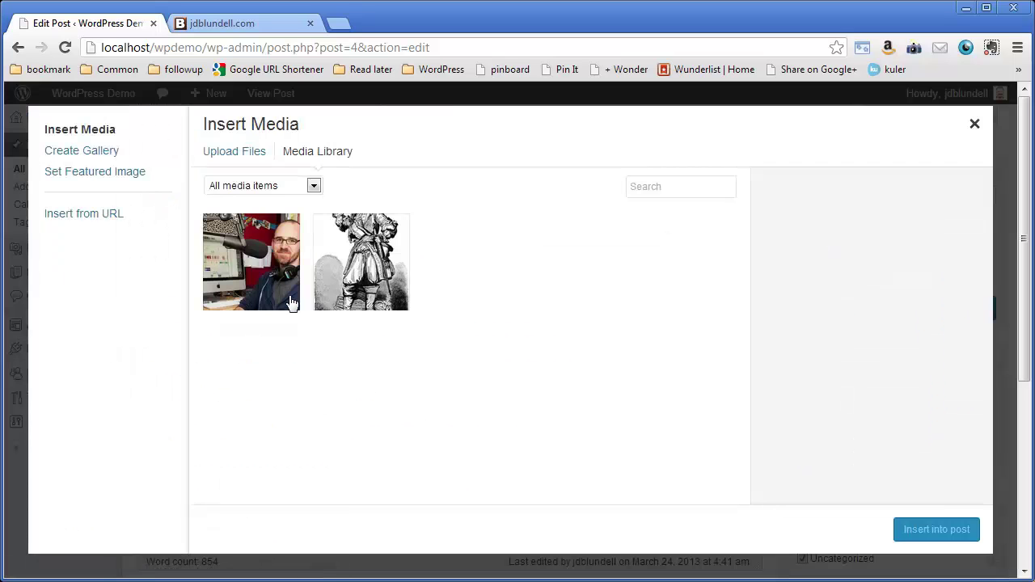
left_click(239, 153)
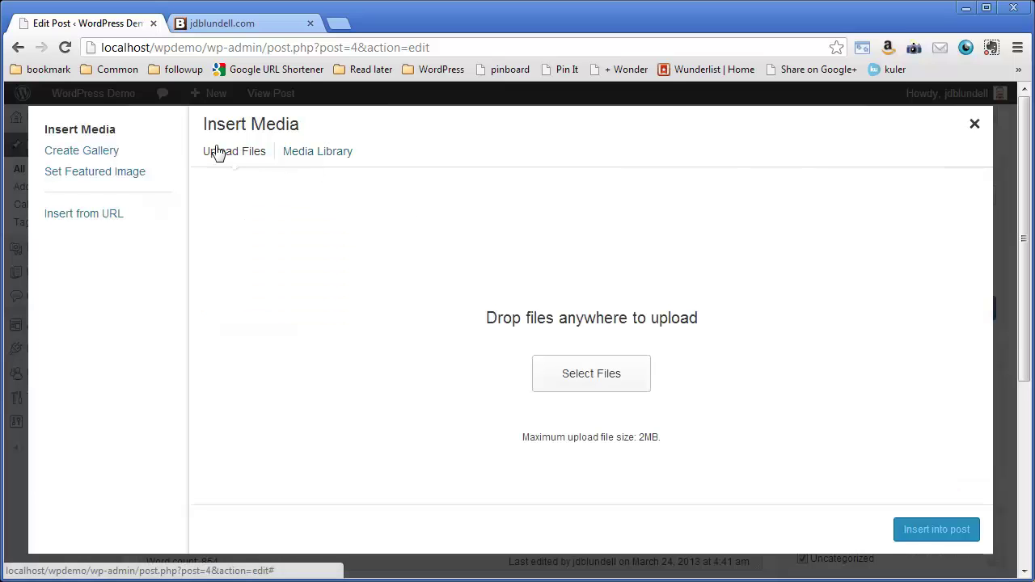
left_click(609, 379)
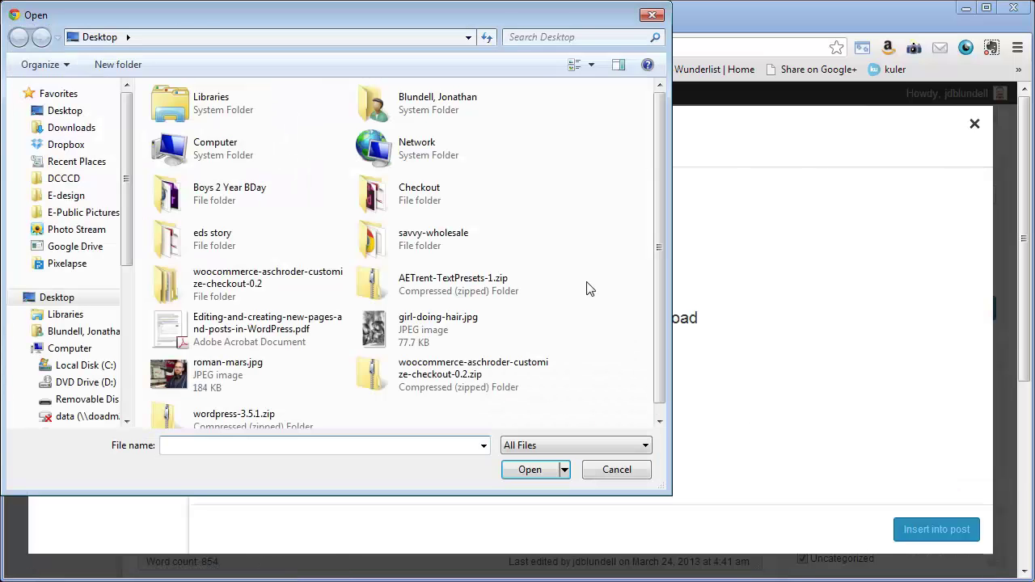
double_click(443, 322)
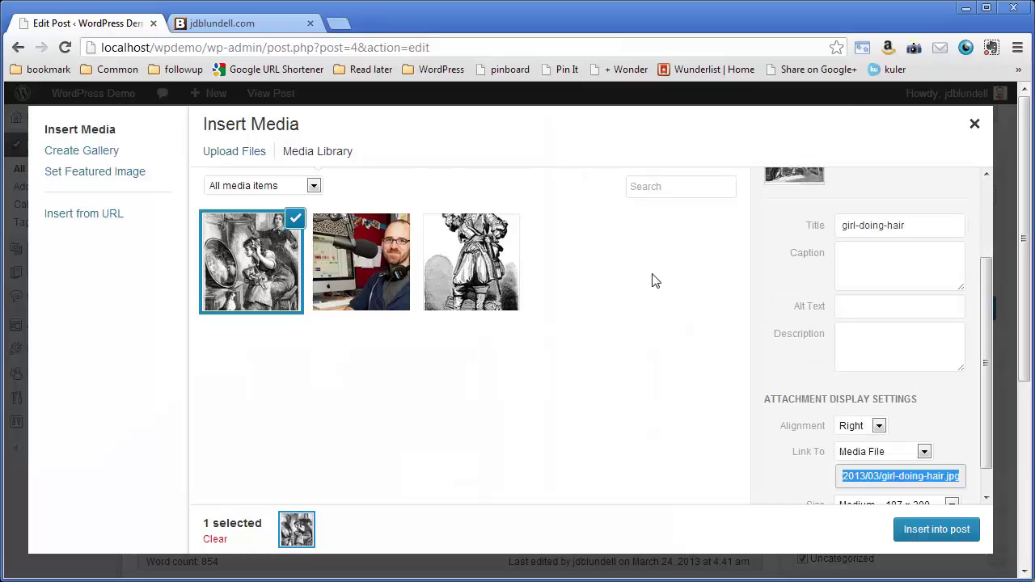
left_click_drag(988, 277, 994, 206)
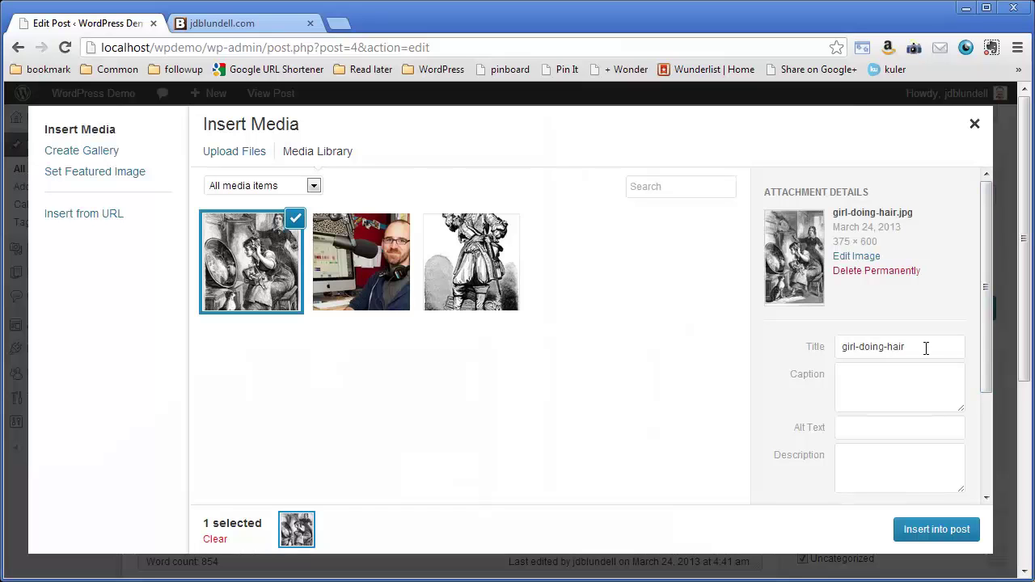
Step: Retitle the image 'Savy shampoo in use' and caption it 'Woman uses Savvy shampoo with a friend'
left_click_drag(926, 348, 835, 348)
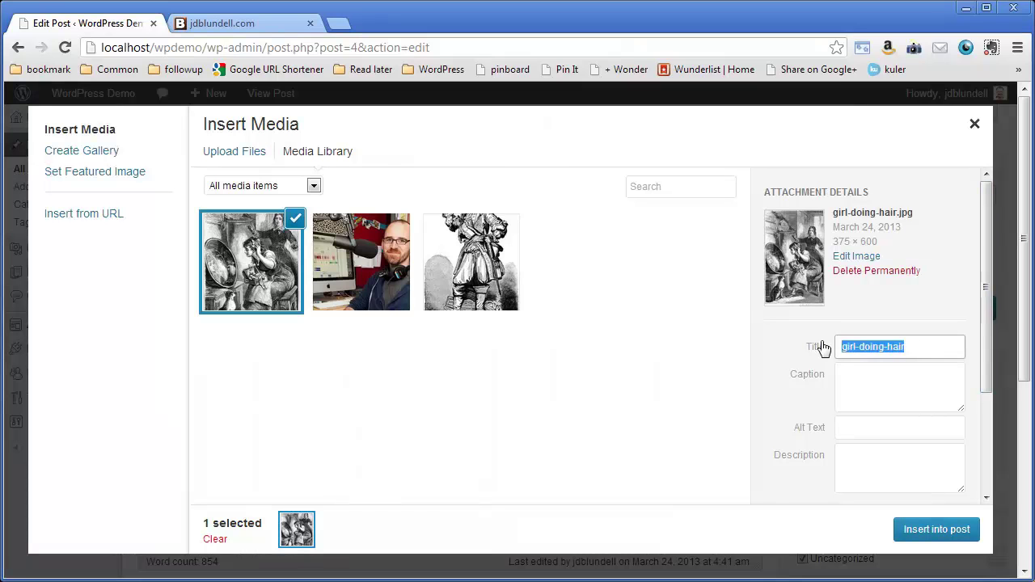
type("Savy")
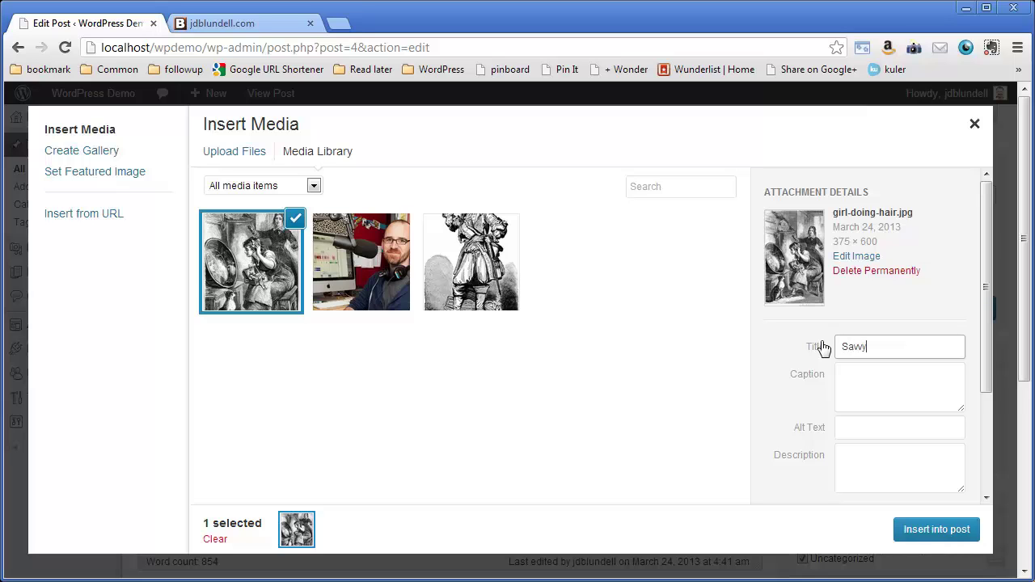
type("awy shamp")
type("oo in use")
left_click(919, 379)
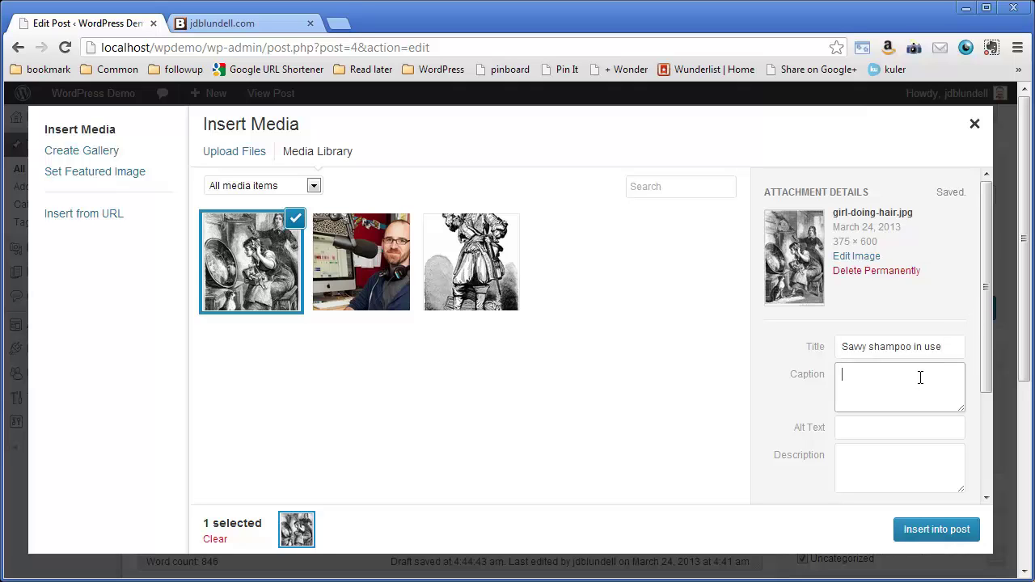
type("Woman uses Savvy shampo")
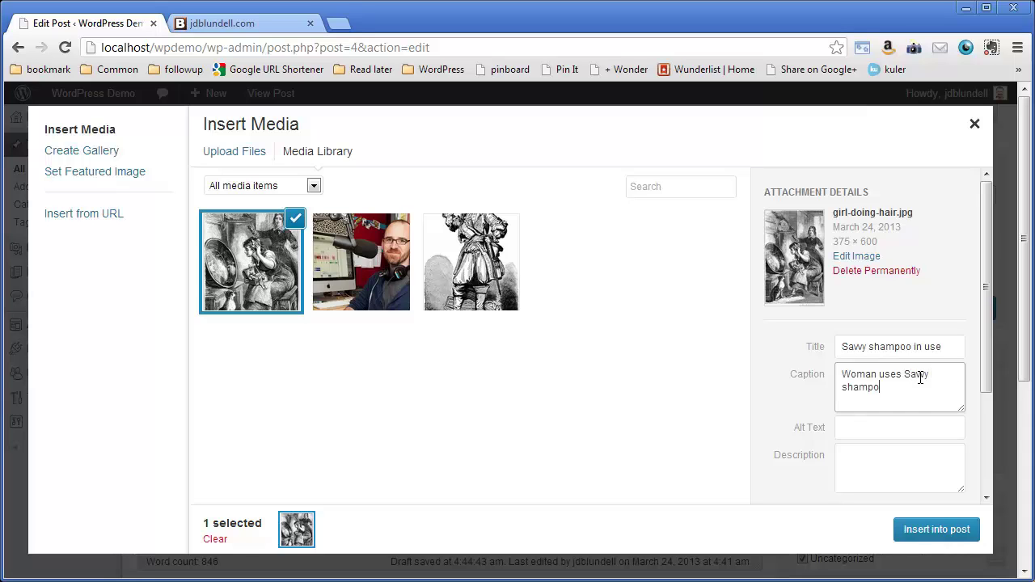
type("o with a friend")
Step: Set the image's alt text to 'Photo of a woman using Savvy shampoo'
left_click(903, 428)
type("P")
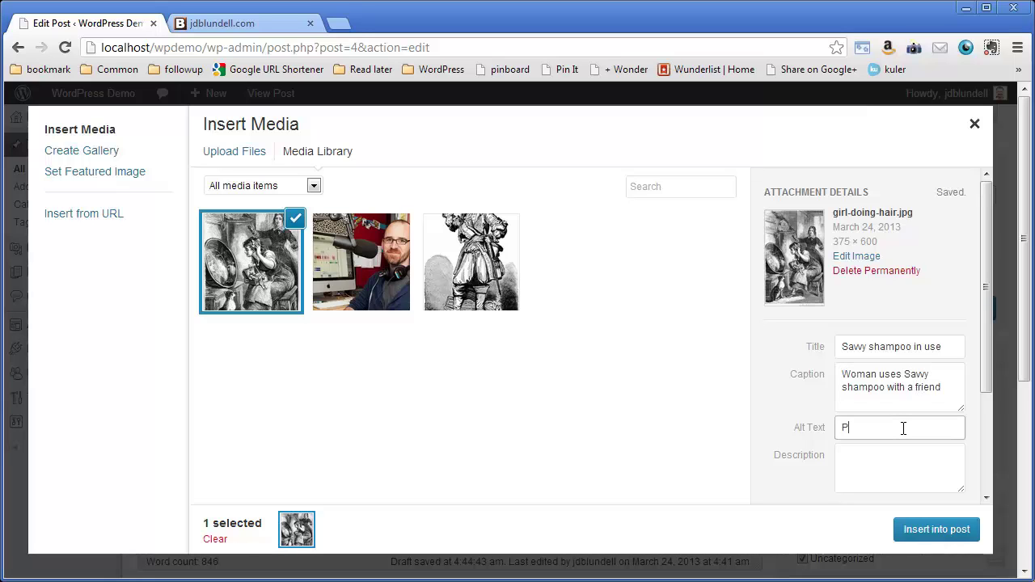
type("hoto of a woman usin")
type("g Savvy sham")
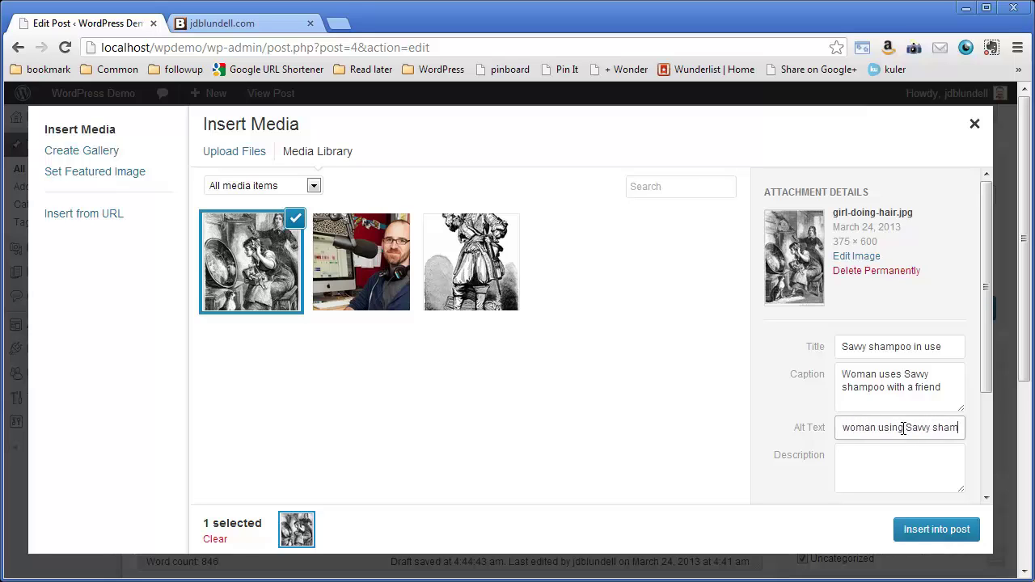
type("poo")
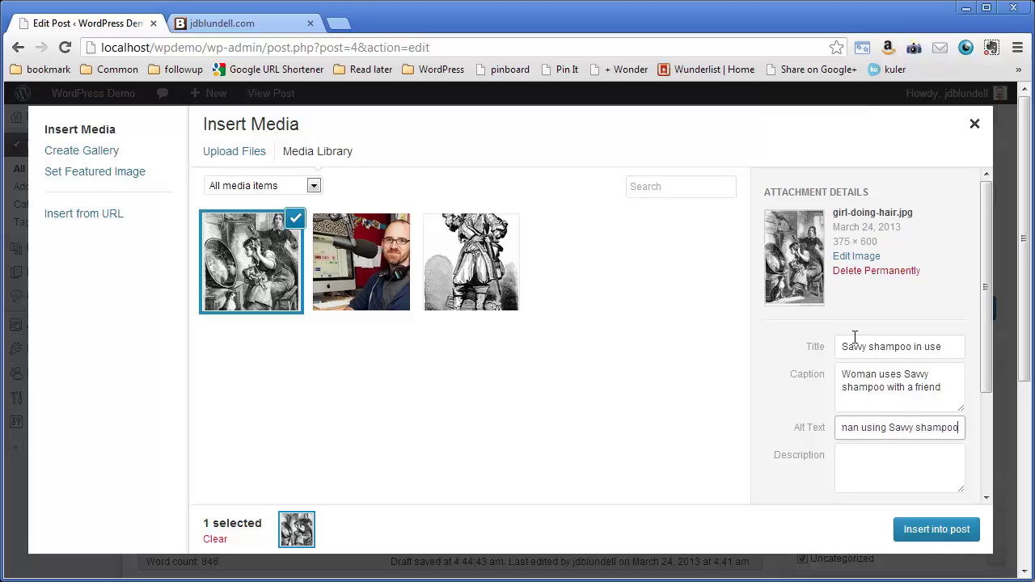
left_click(908, 380)
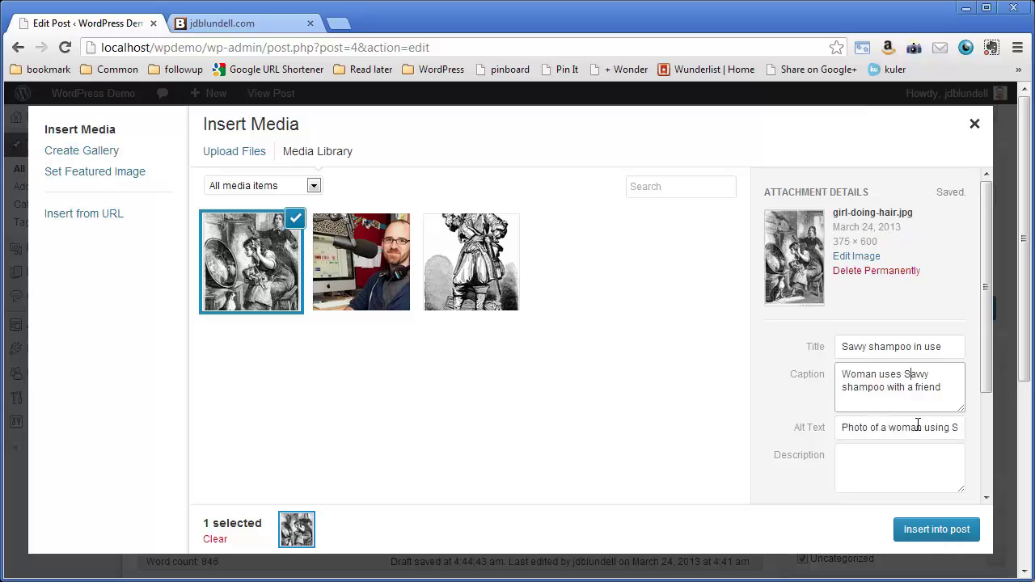
left_click(944, 430)
Step: Set the image alignment to Right in Attachment Display Settings
left_click_drag(992, 369, 973, 471)
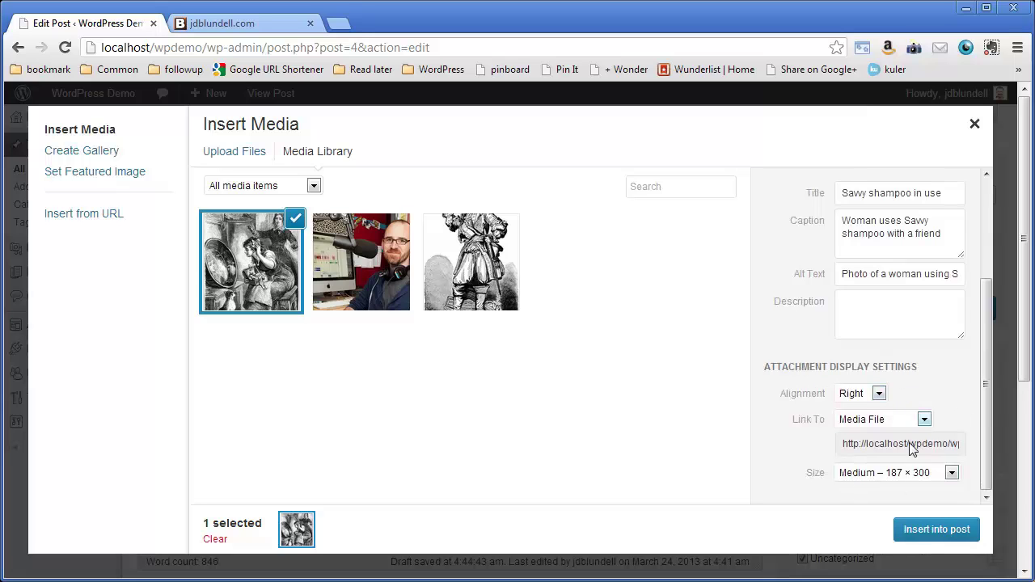
left_click(879, 393)
left_click(869, 447)
left_click(879, 395)
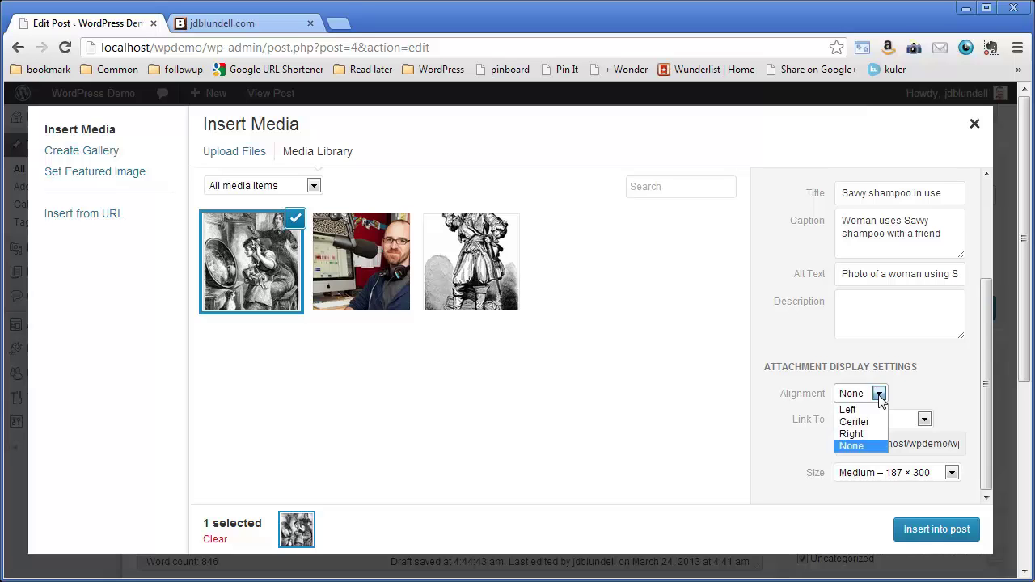
left_click(862, 433)
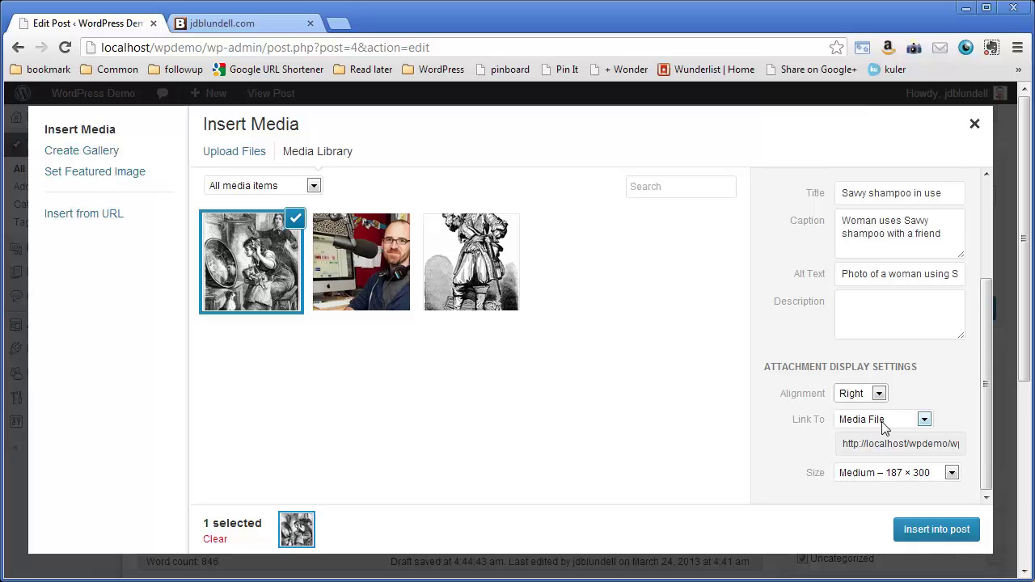
Step: Set the image's Link To option to Attachment Page
left_click(887, 422)
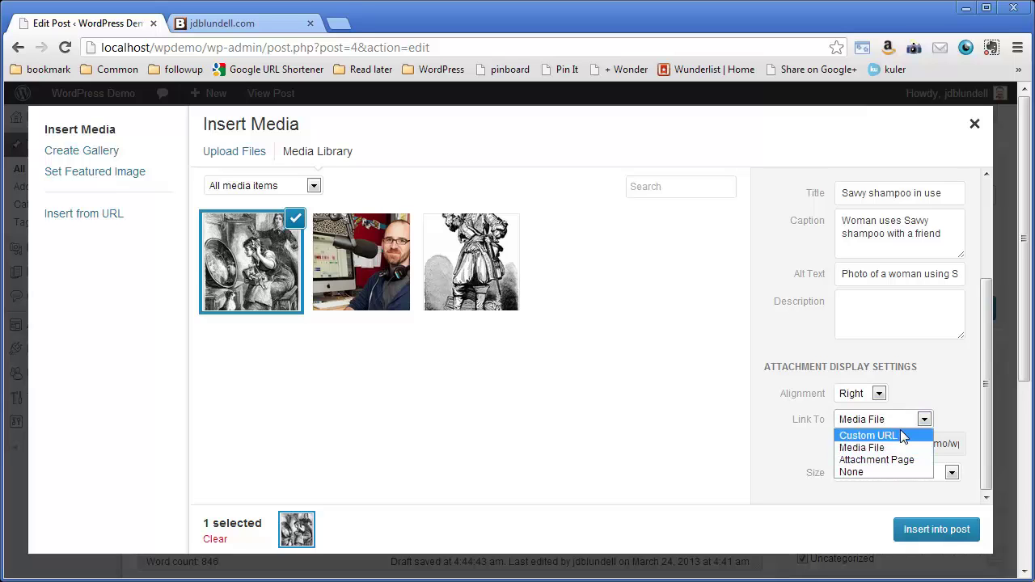
left_click(868, 435)
left_click(912, 445)
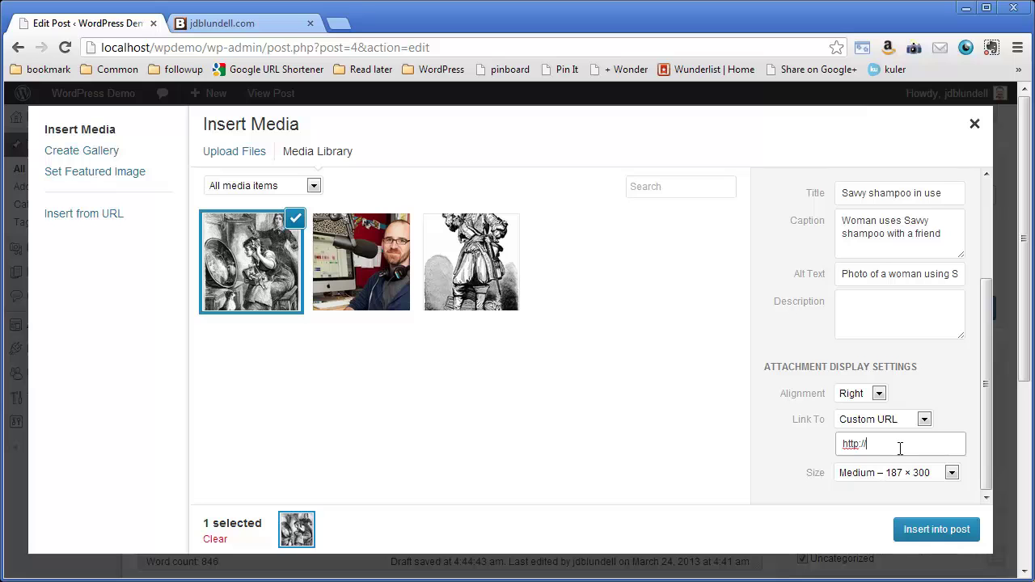
left_click(923, 418)
scroll(919, 449, "up", 1)
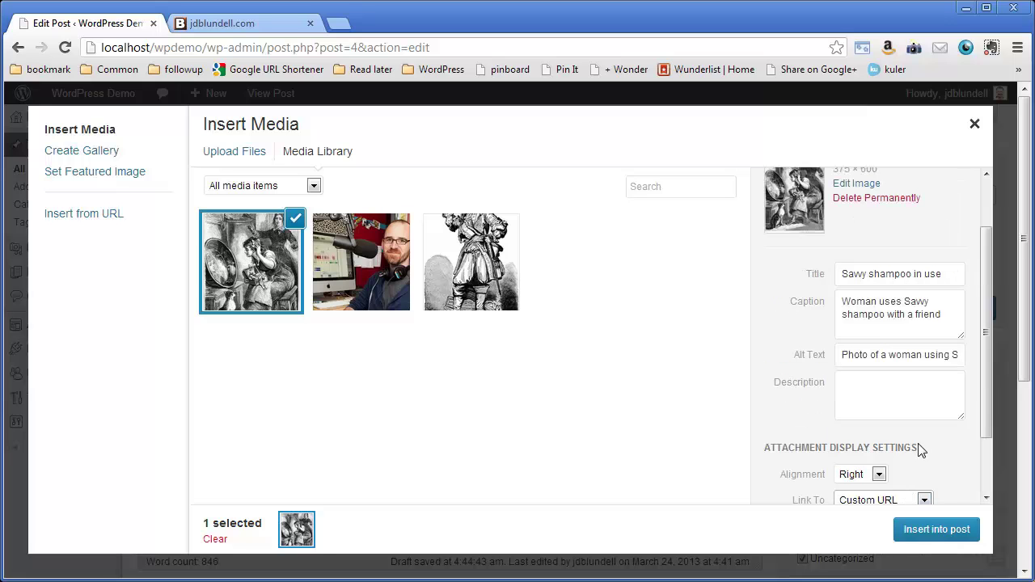
scroll(989, 397, "down", 1)
left_click(882, 425)
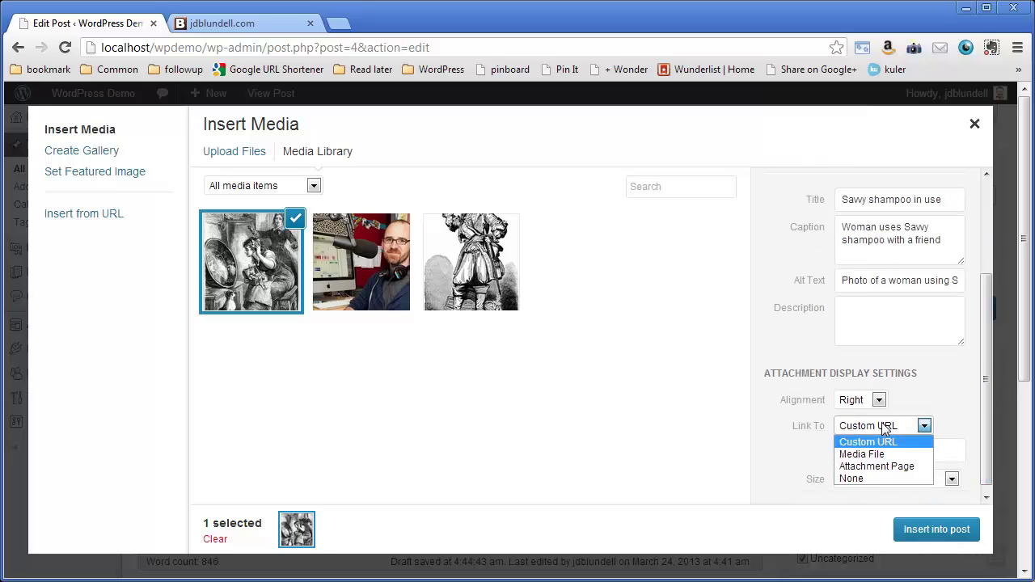
left_click(883, 453)
left_click(923, 426)
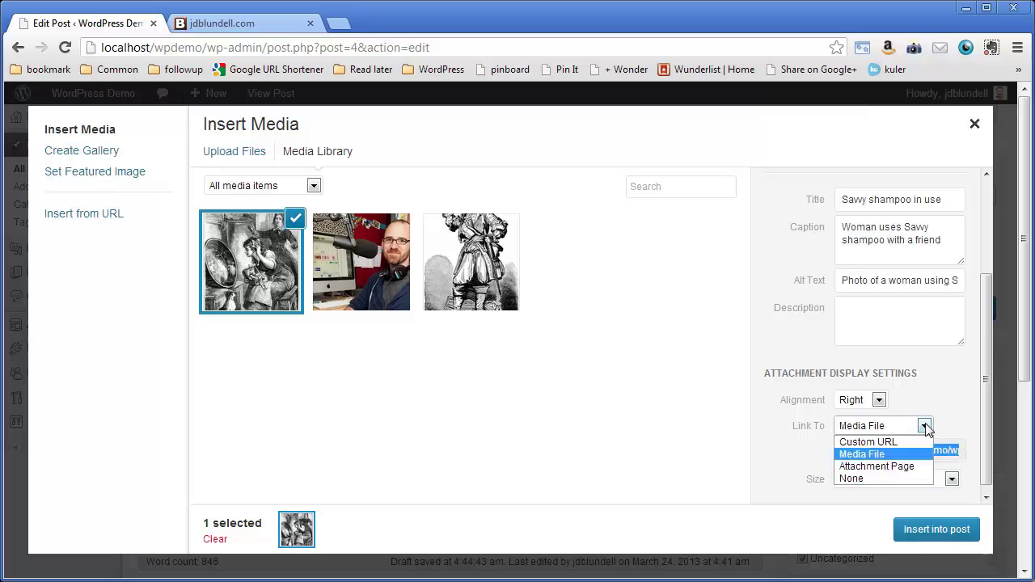
left_click(920, 479)
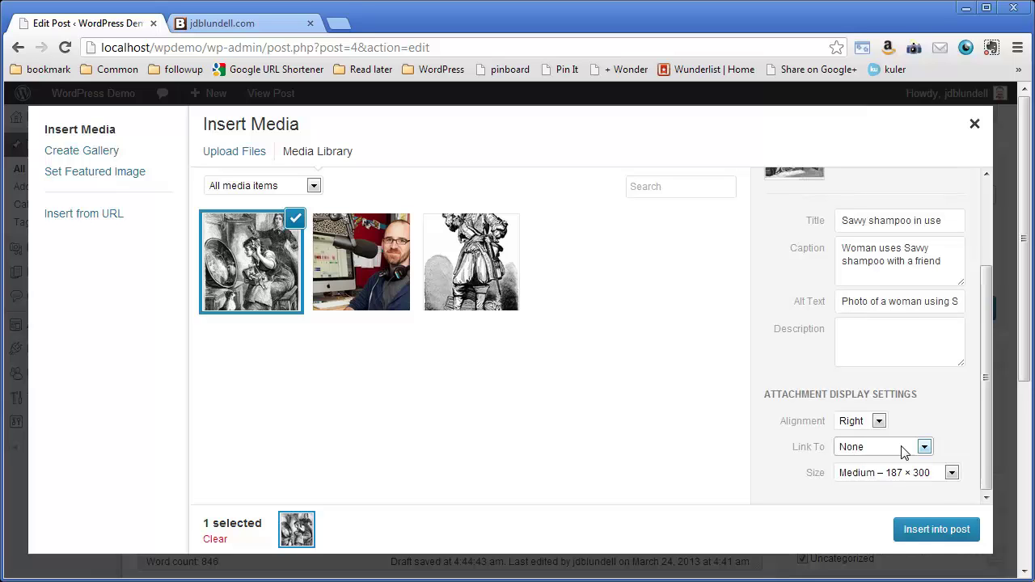
left_click(903, 451)
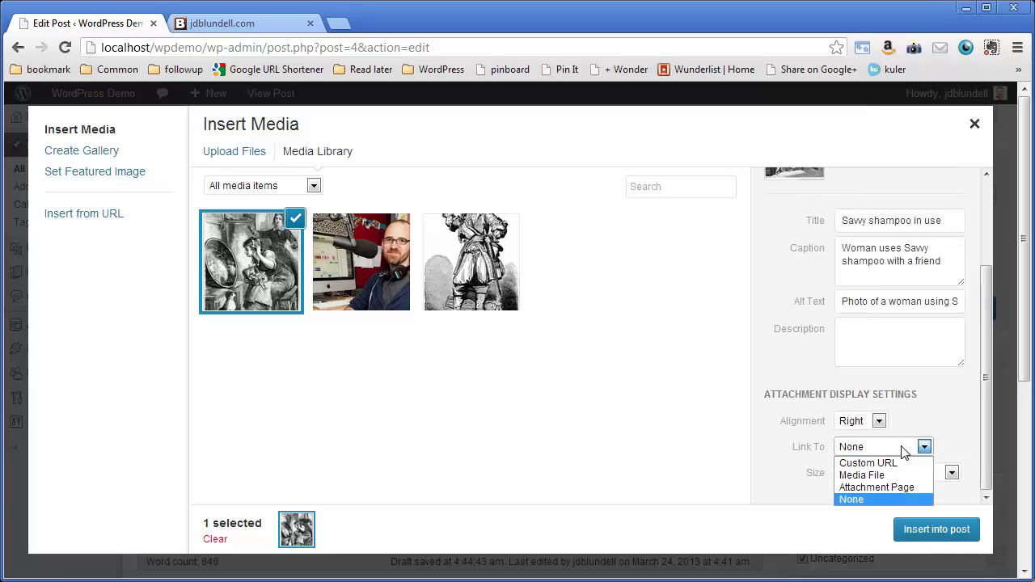
left_click(893, 487)
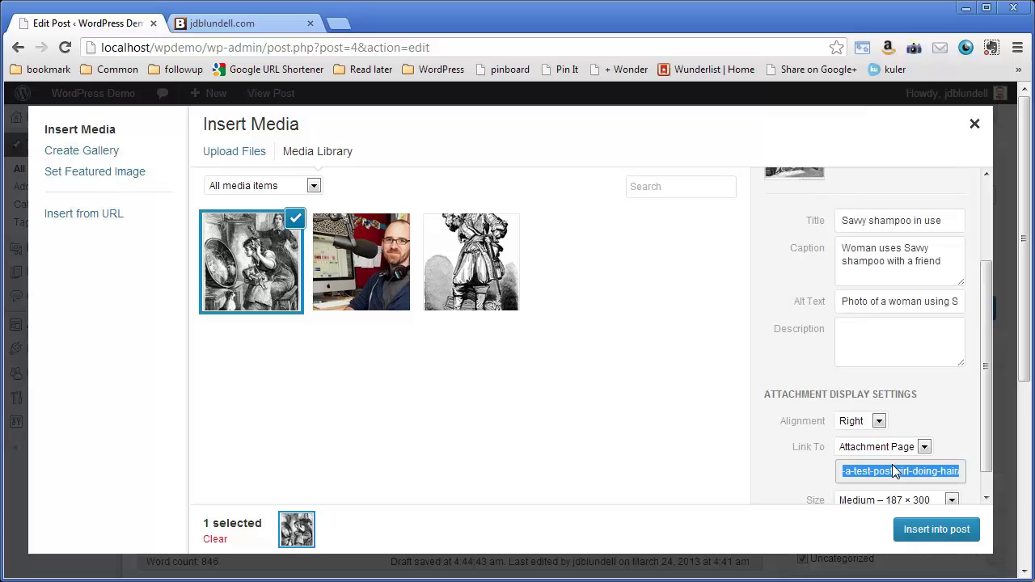
left_click_drag(984, 385, 985, 413)
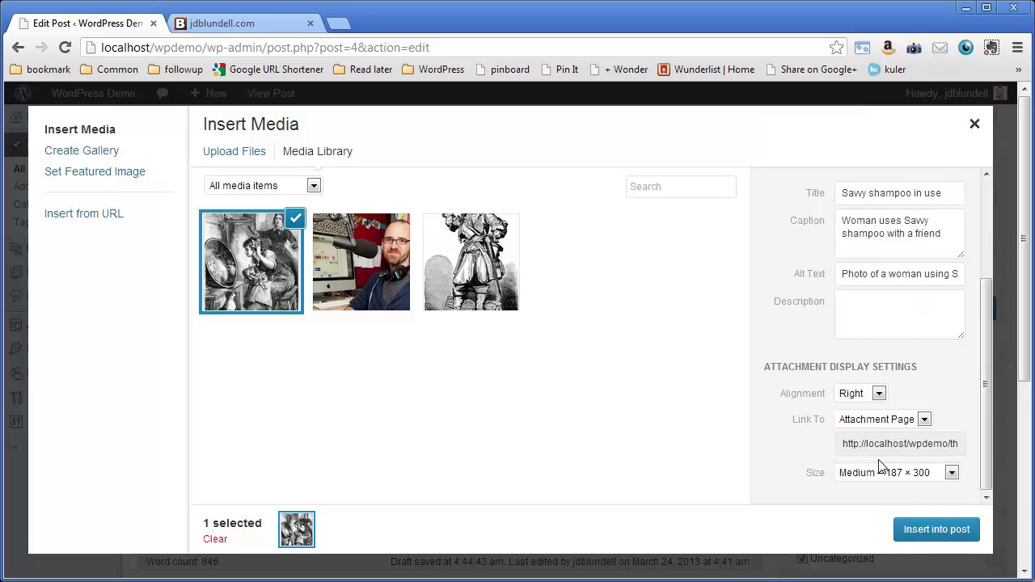
Step: Insert the configured image into the post and preview the changes
left_click(919, 537)
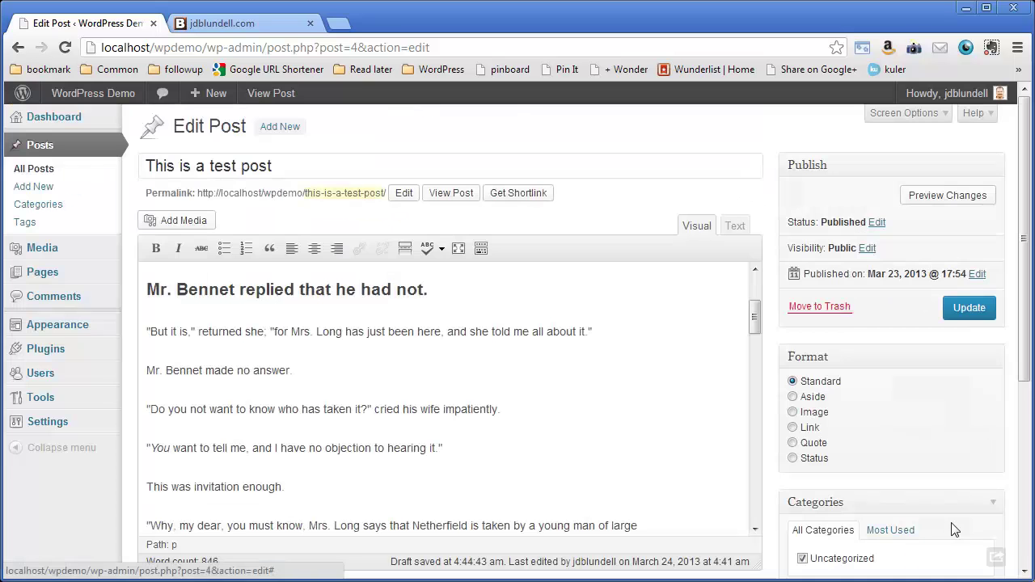
mouse_move(756, 314)
left_mouse_down()
mouse_move(758, 343)
mouse_move(760, 328)
left_mouse_up()
left_click(928, 202)
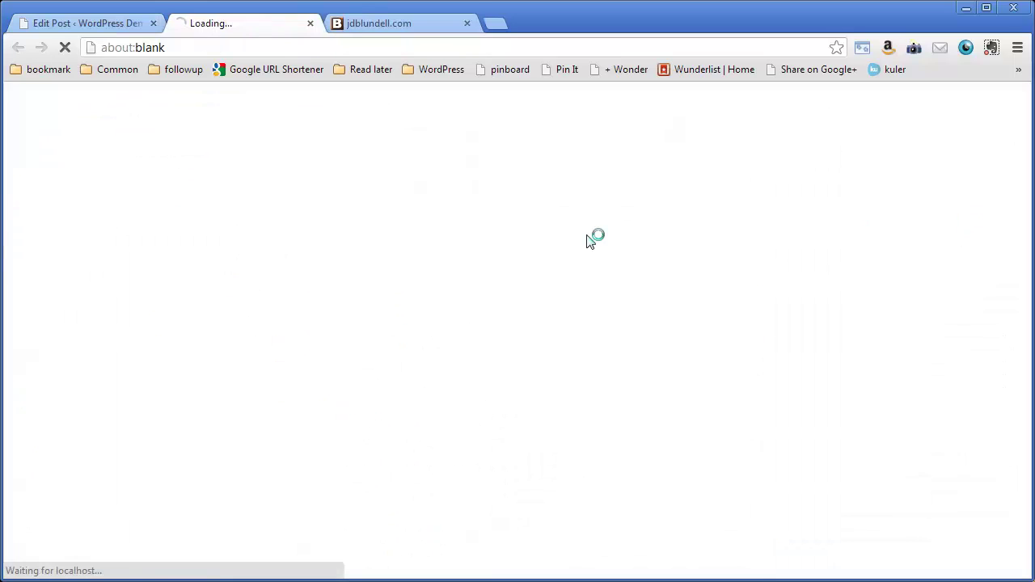
scroll(573, 311, "down", 5)
scroll(571, 307, "down", 5)
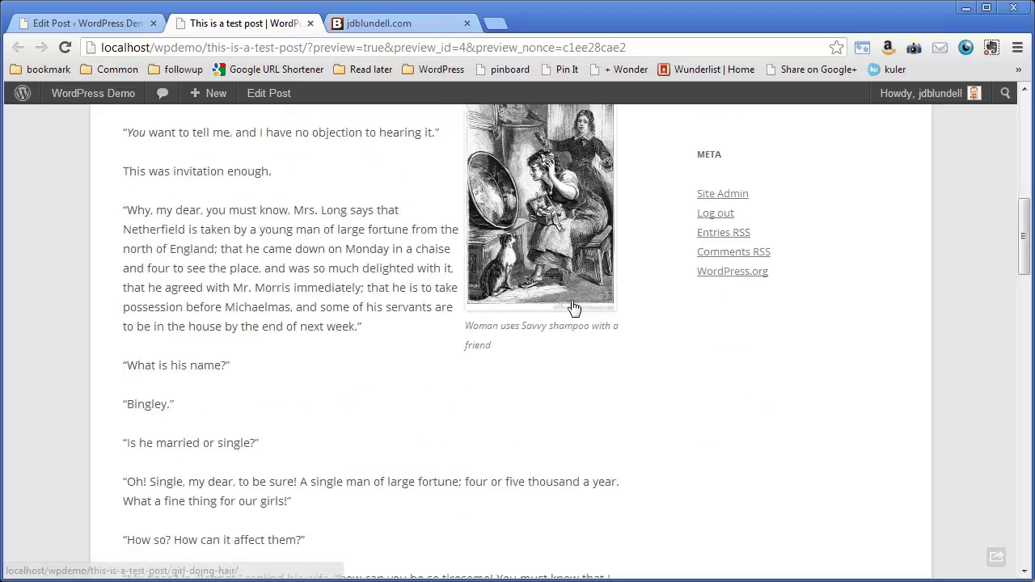
scroll(572, 307, "up", 3)
scroll(572, 307, "up", 3)
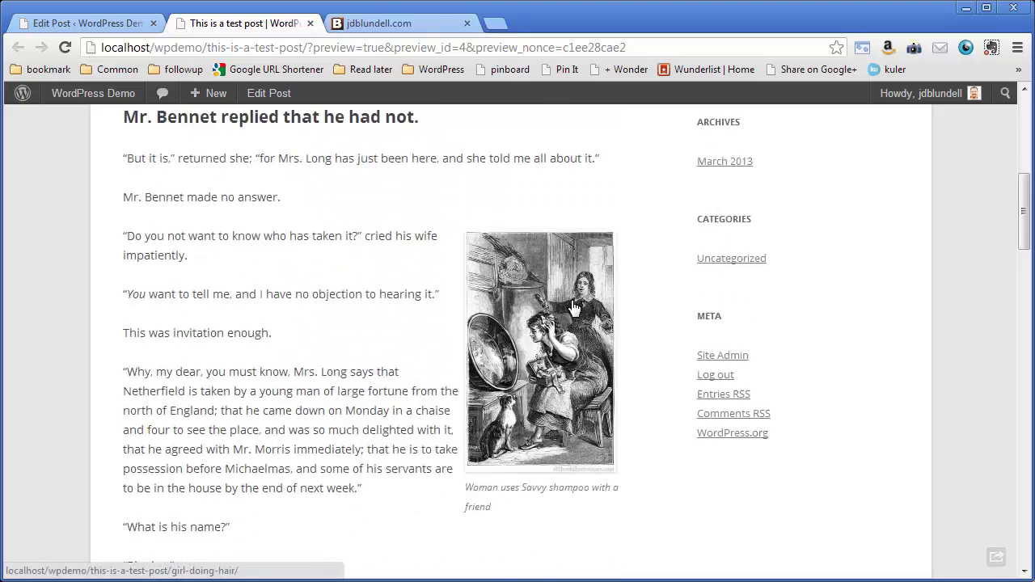
Step: Close the preview and update the published post
left_click(85, 29)
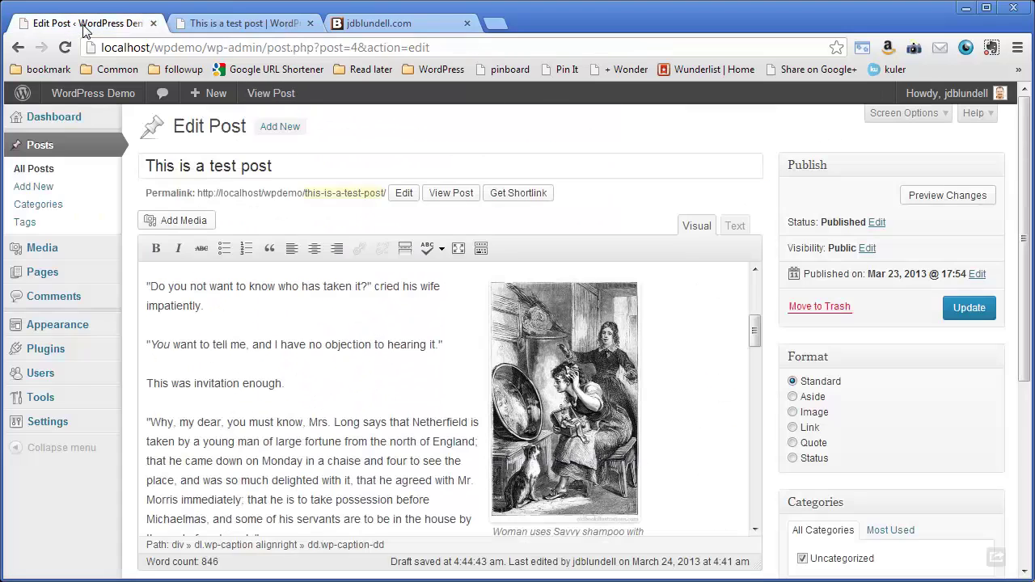
left_click(309, 24)
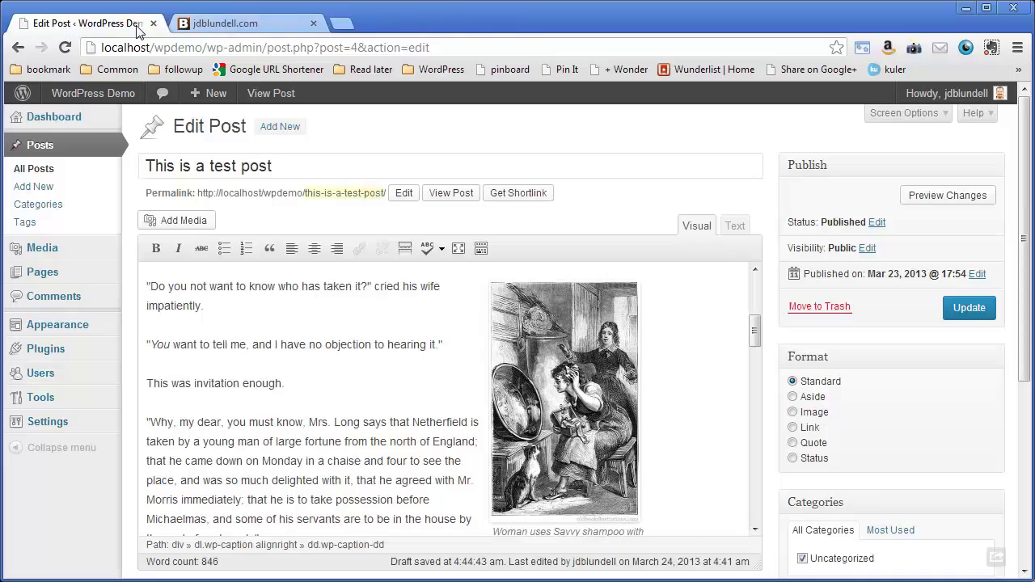
left_click(969, 314)
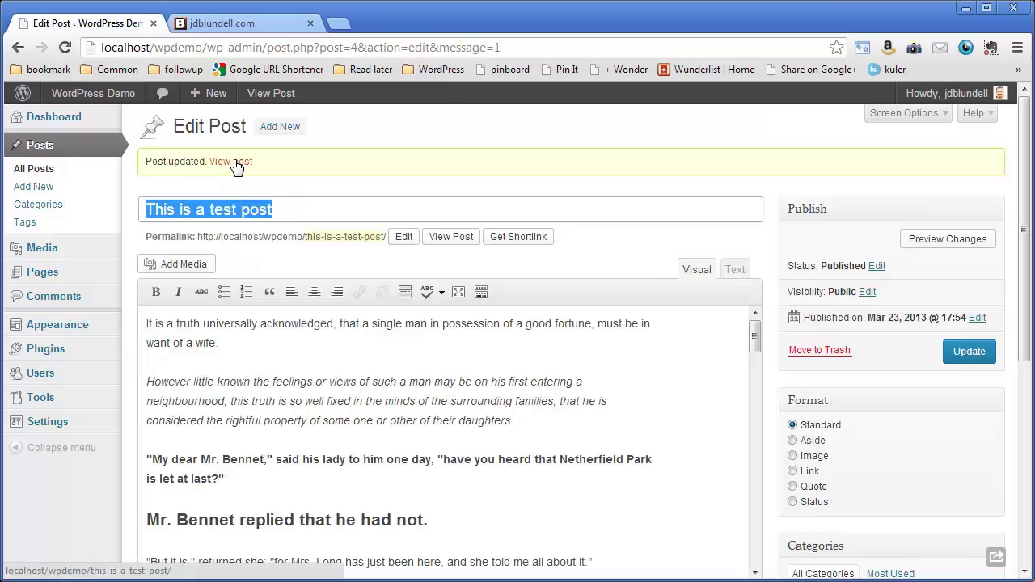
Step: Open the live post via View post and scroll to the right-aligned captioned shampoo image
left_click(232, 162)
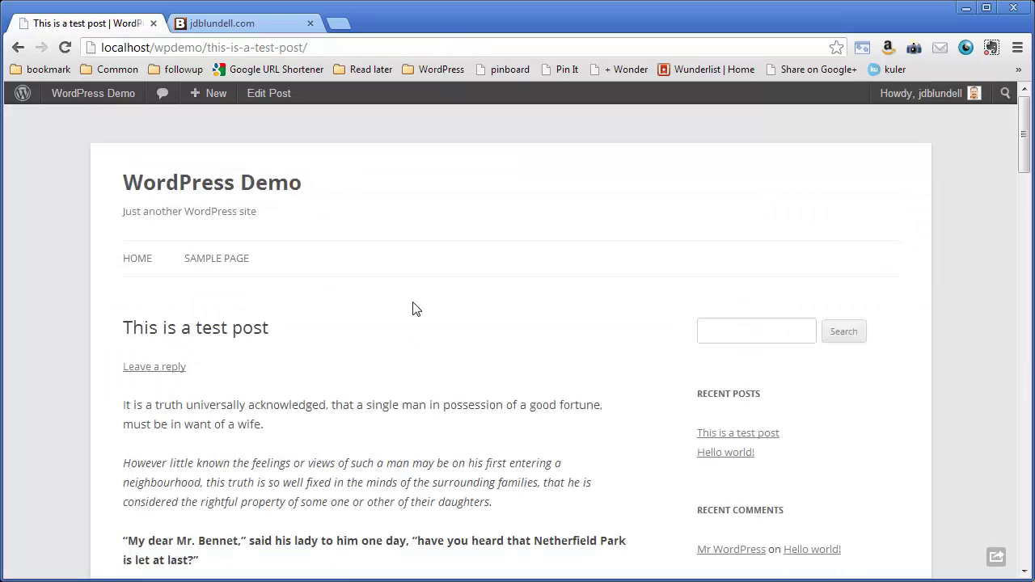
left_click_drag(1031, 121, 1030, 224)
scroll(548, 263, "down", 2)
scroll(548, 263, "up", 4)
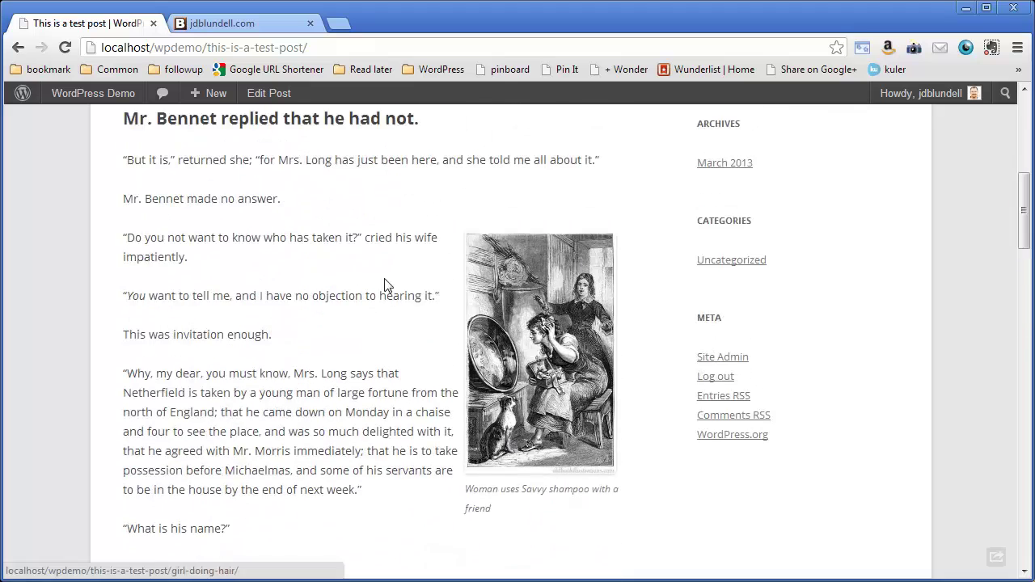
scroll(330, 273, "up", 2)
scroll(330, 273, "up", 1)
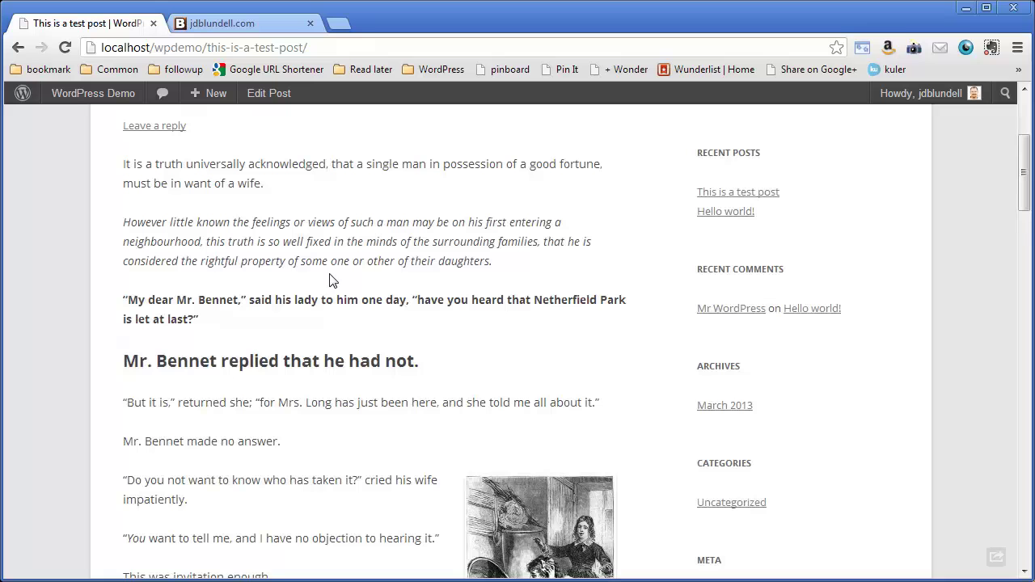
scroll(349, 317, "down", 2)
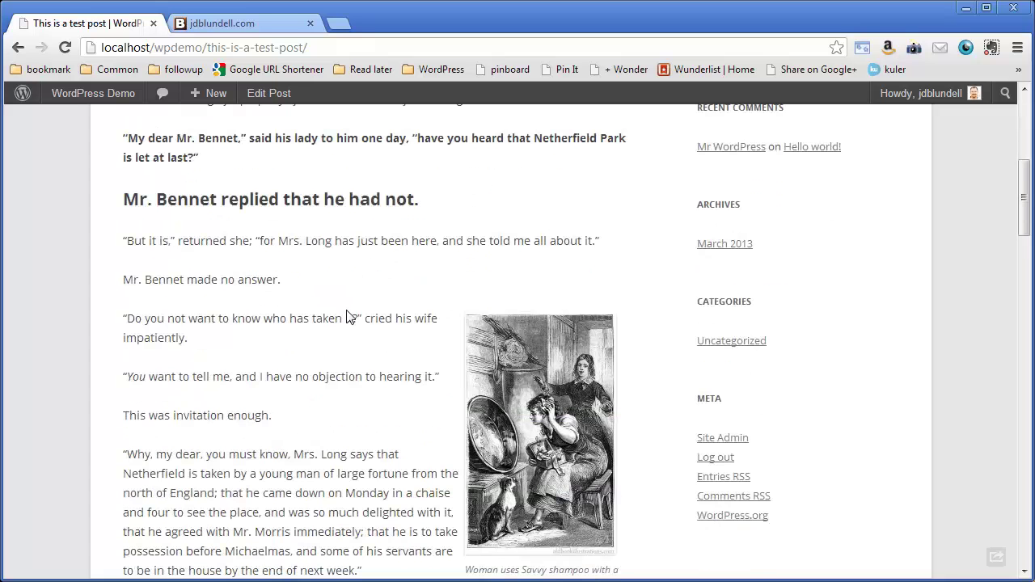
Step: Open the image's attachment page and check its title reads 'Savvy shampoo in use'
left_click(566, 396)
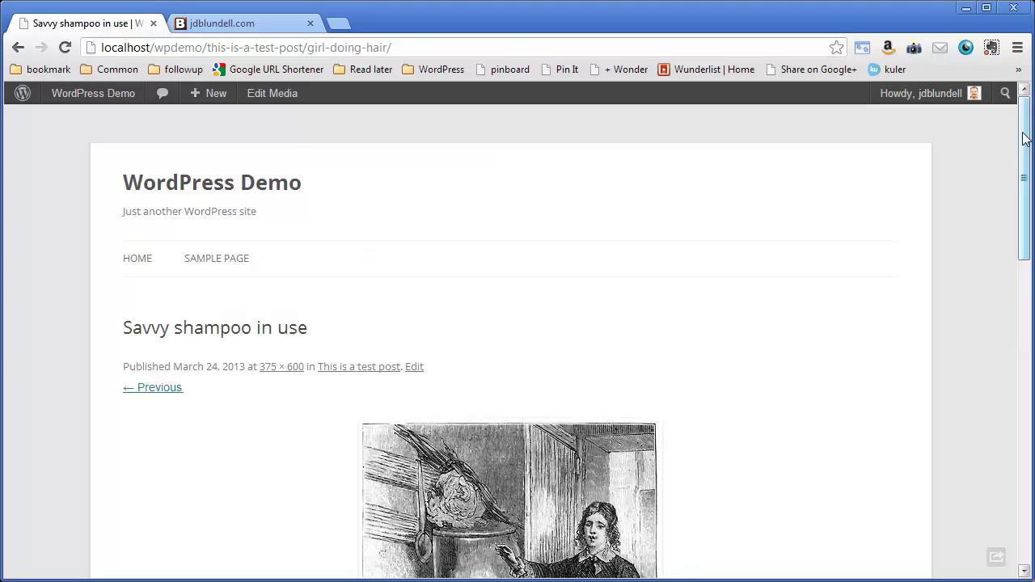
mouse_move(1023, 162)
left_mouse_down()
mouse_move(1024, 236)
mouse_move(1024, 162)
left_mouse_up()
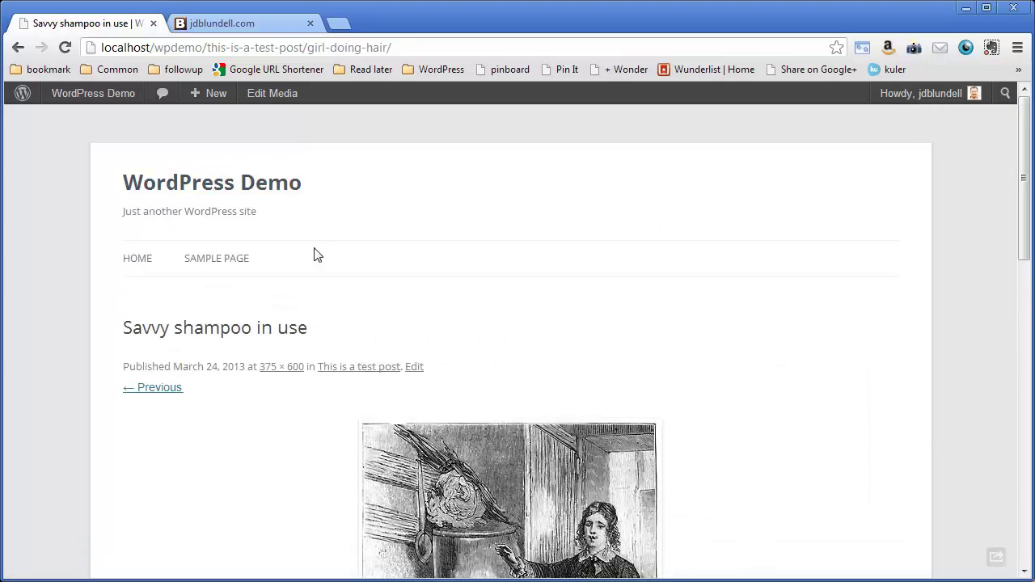
left_click_drag(123, 327, 347, 333)
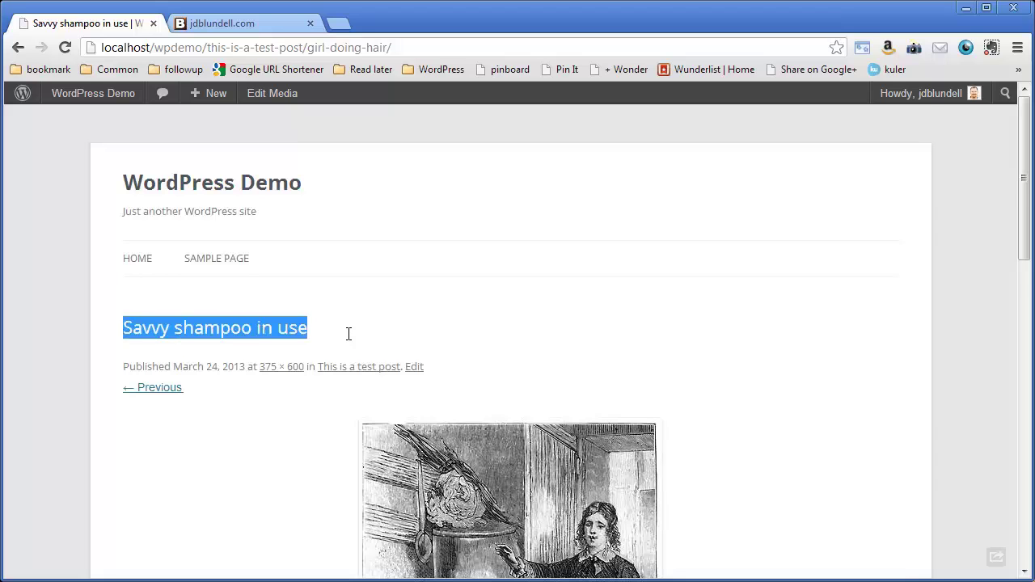
scroll(347, 331, "down", 1)
left_click(363, 226)
left_click_drag(307, 246, 111, 245)
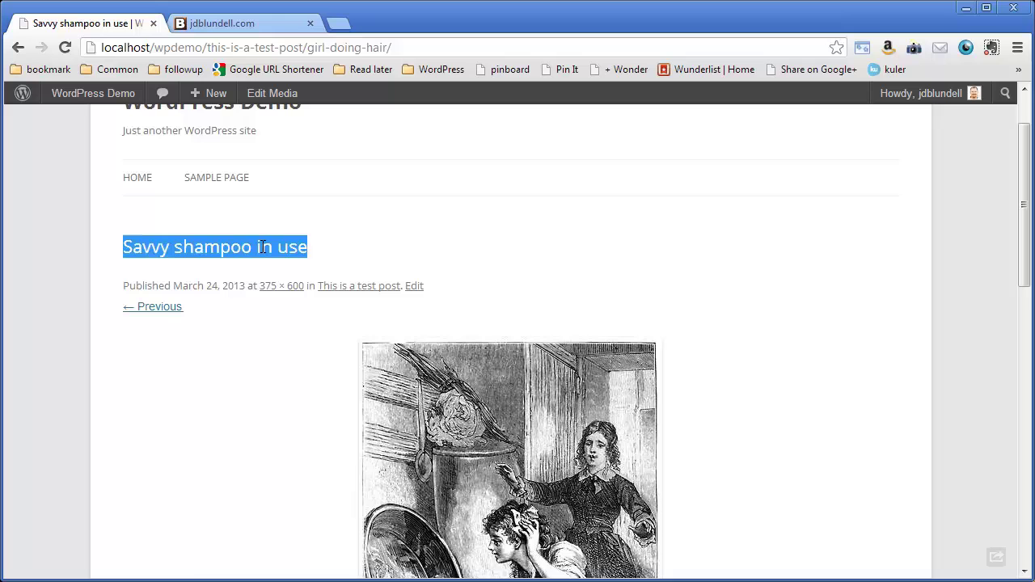
scroll(575, 294, "down", 5)
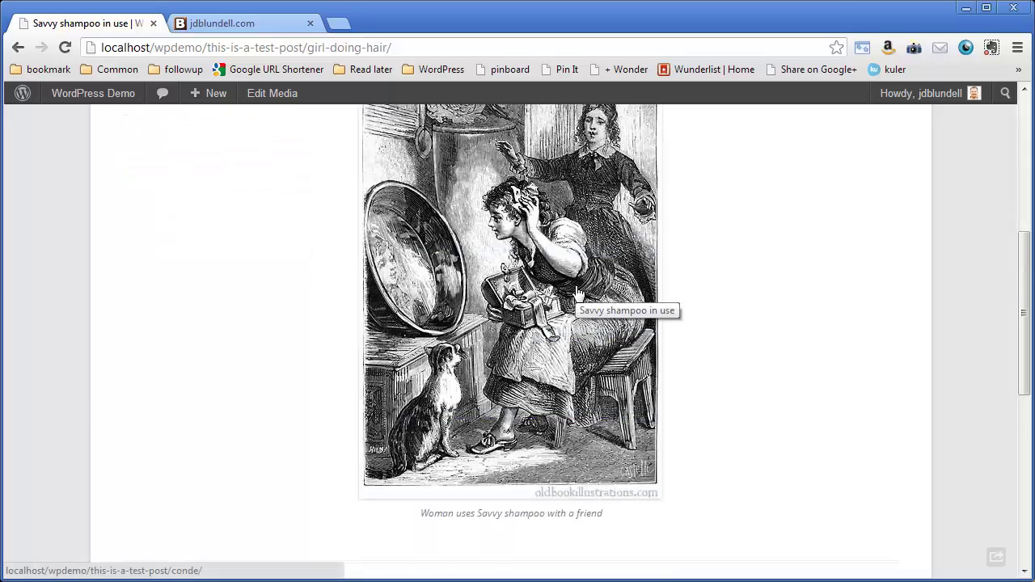
scroll(575, 294, "up", 5)
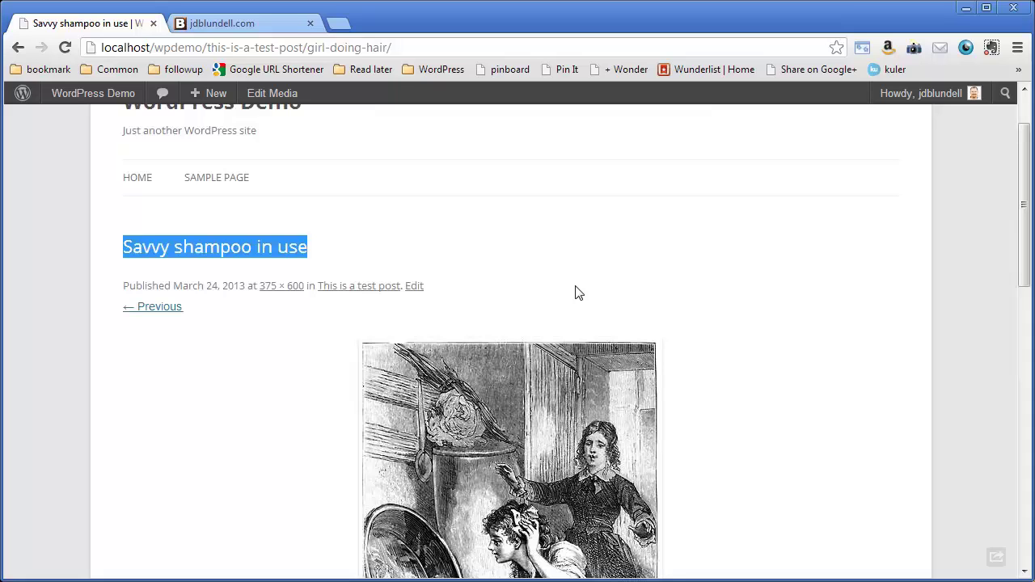
left_click(336, 252)
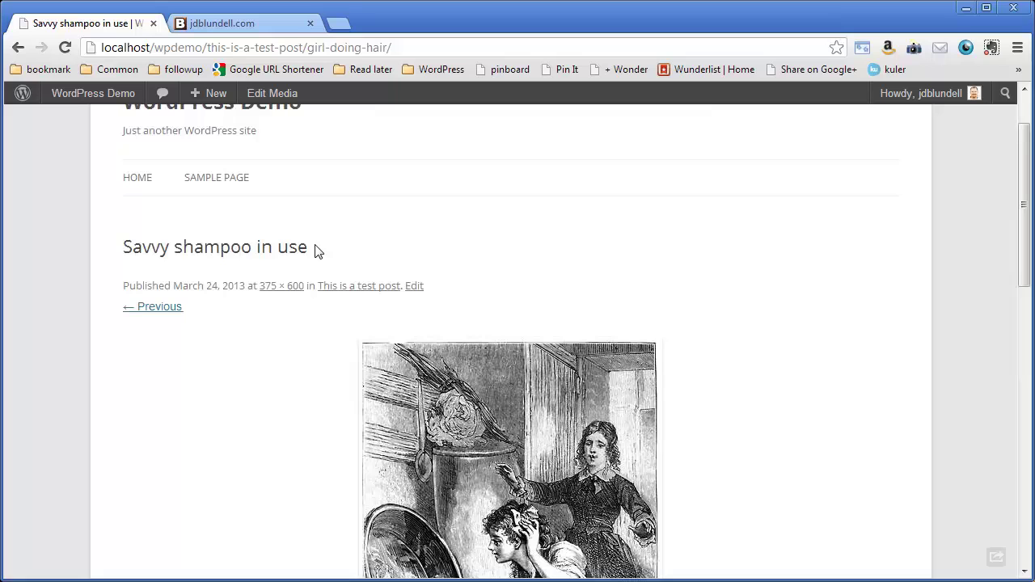
left_click_drag(320, 250, 391, 245)
scroll(460, 224, "down", 5)
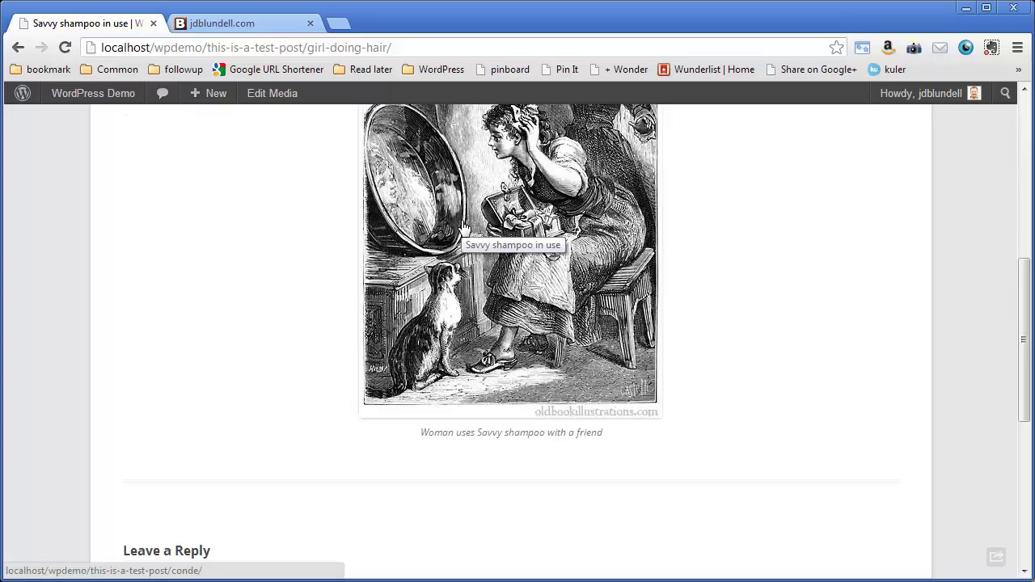
scroll(463, 227, "down", 3)
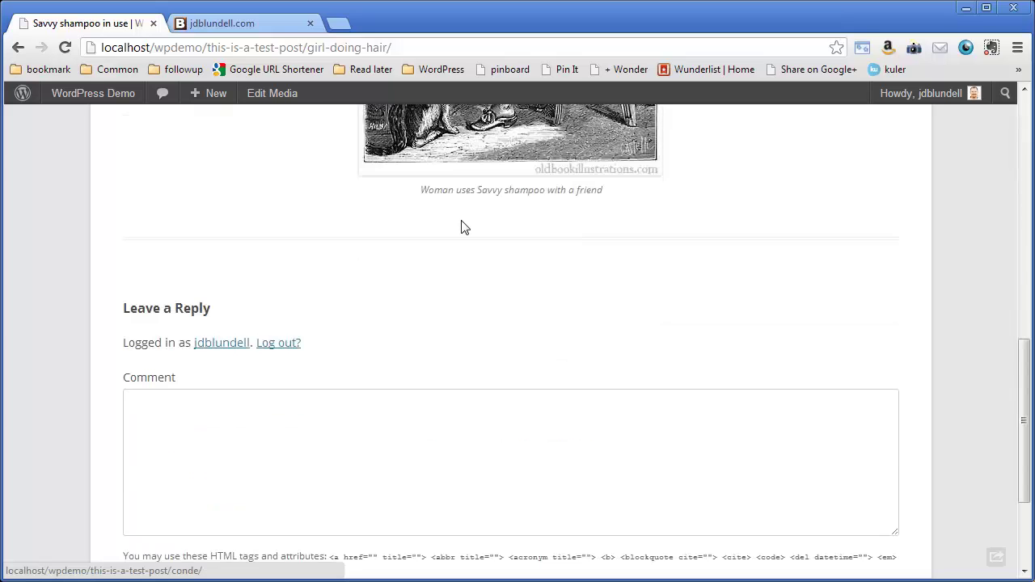
scroll(462, 227, "up", 8)
scroll(465, 227, "up", 1)
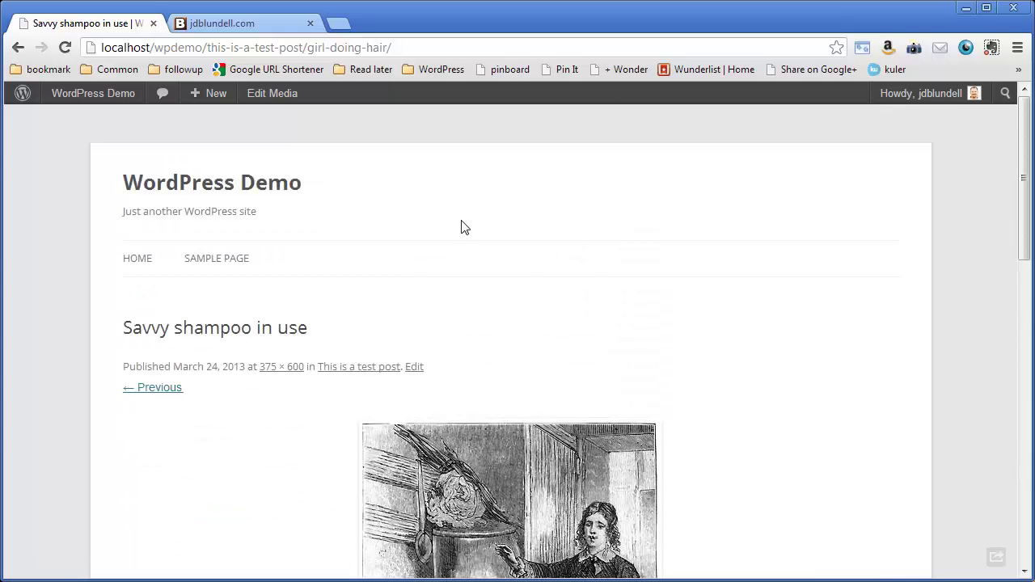
scroll(462, 226, "down", 1)
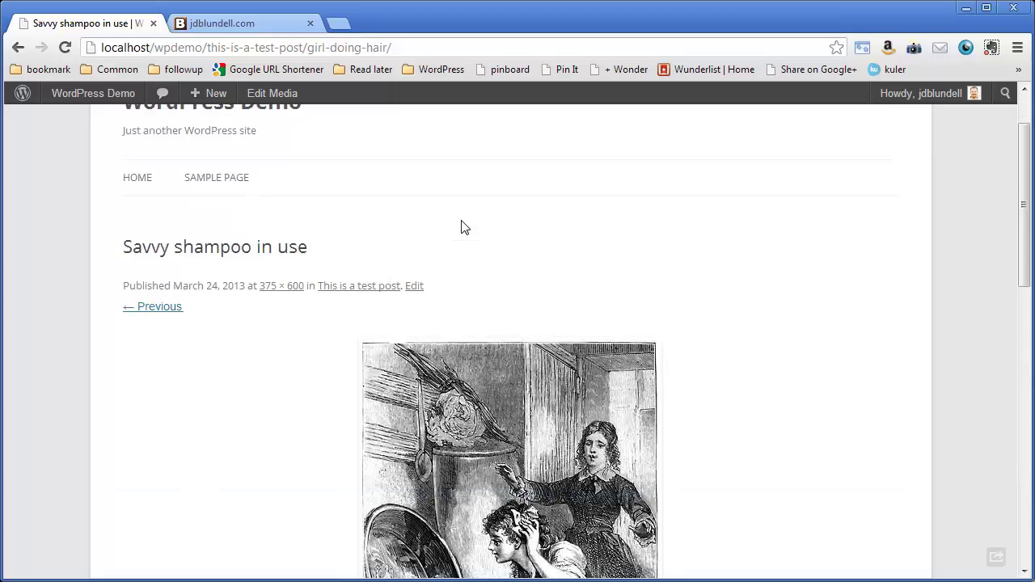
scroll(303, 359, "down", 2)
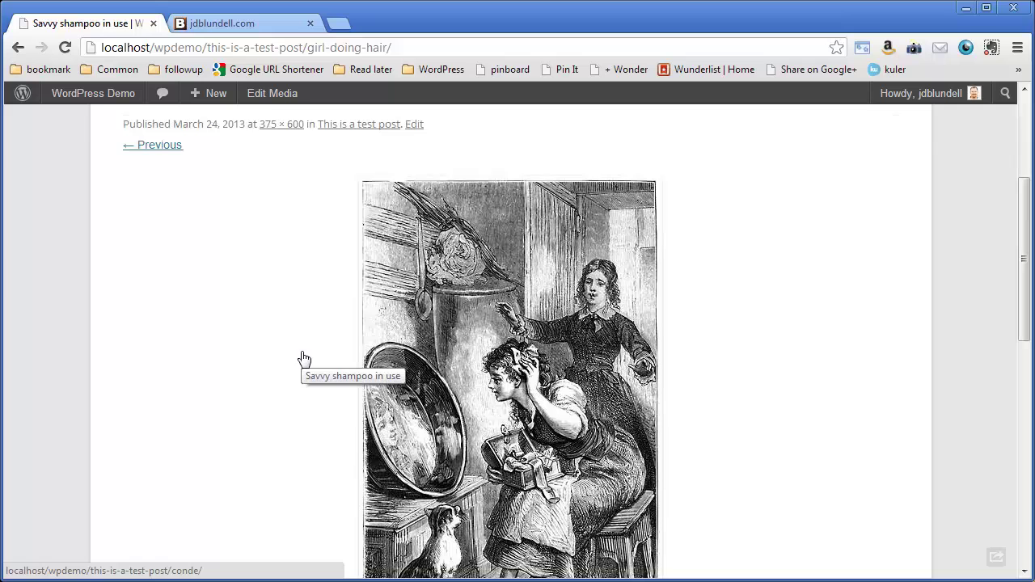
scroll(303, 359, "up", 3)
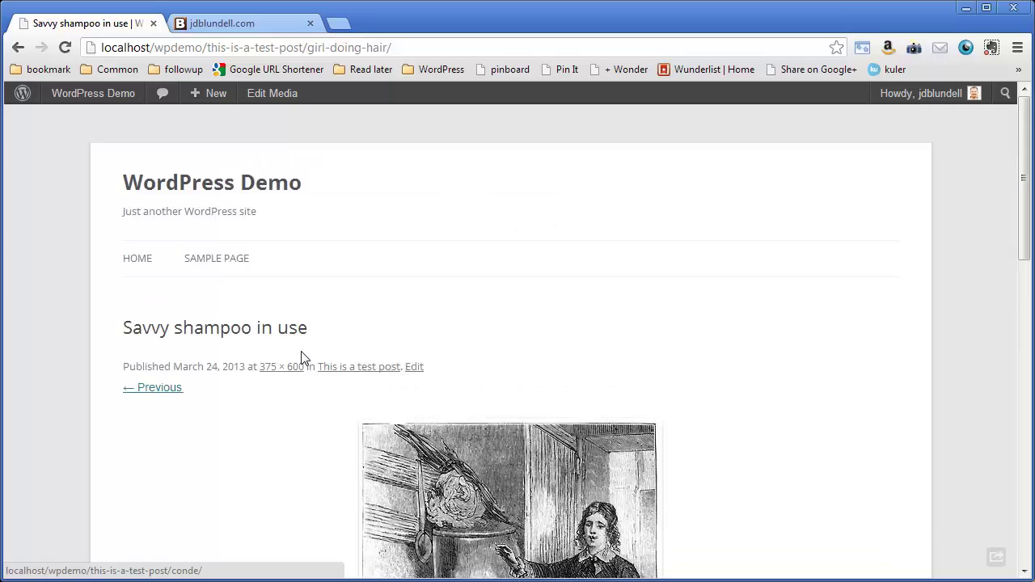
Step: Return to the WordPress Demo home page and scroll down to the captioned image
left_click(283, 190)
scroll(364, 242, "down", 4)
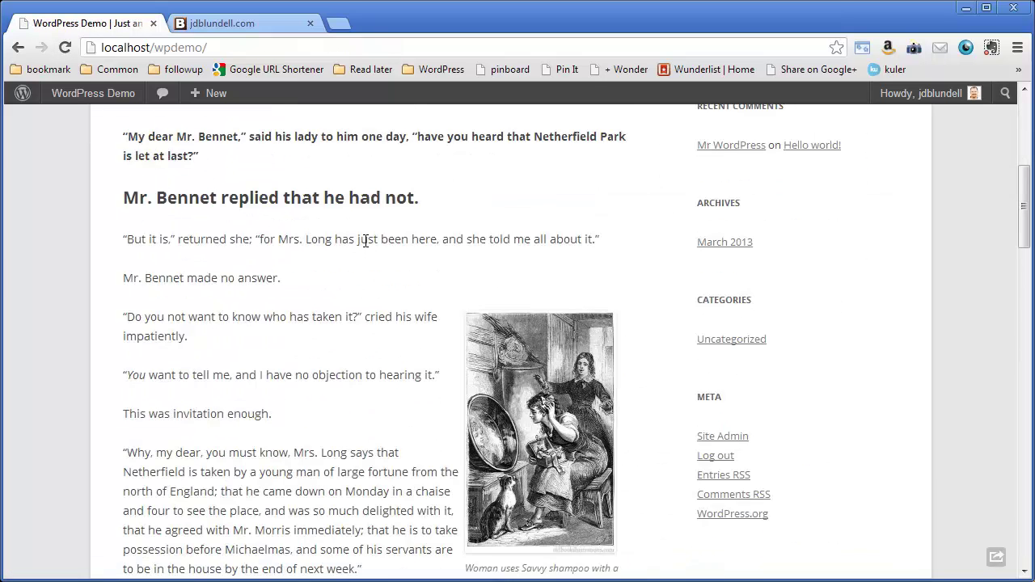
scroll(365, 241, "down", 1)
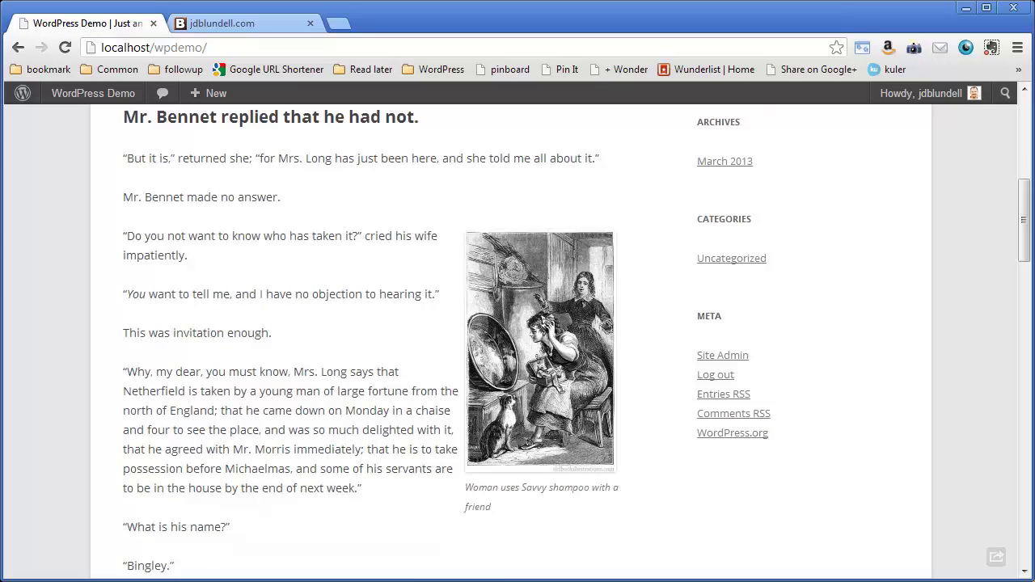